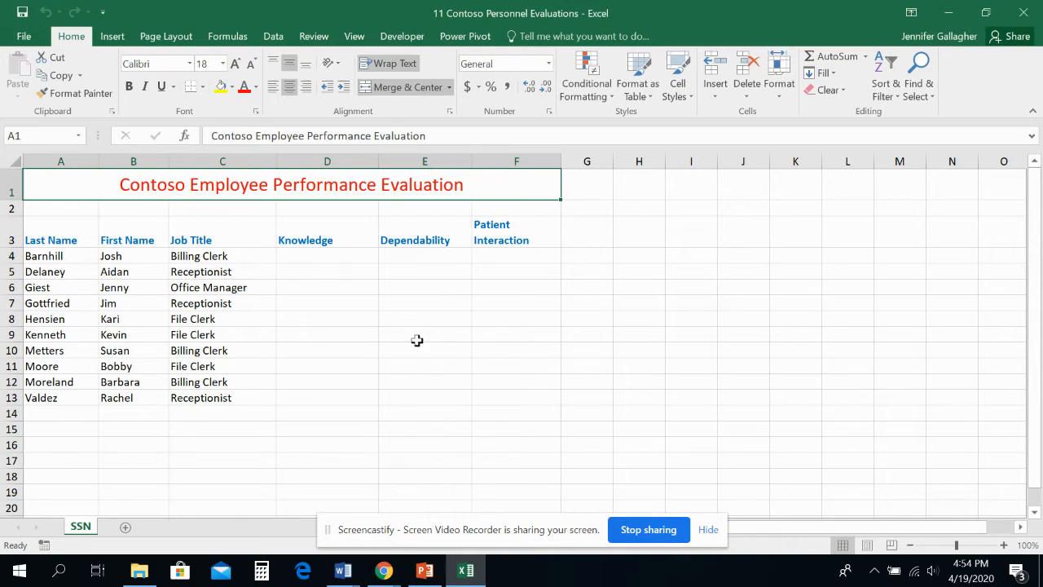
Add a comment reading "Frequently late to work" to cell E11 in the Dependability column
{"action": "left_click", "coordinate": [389, 367]}
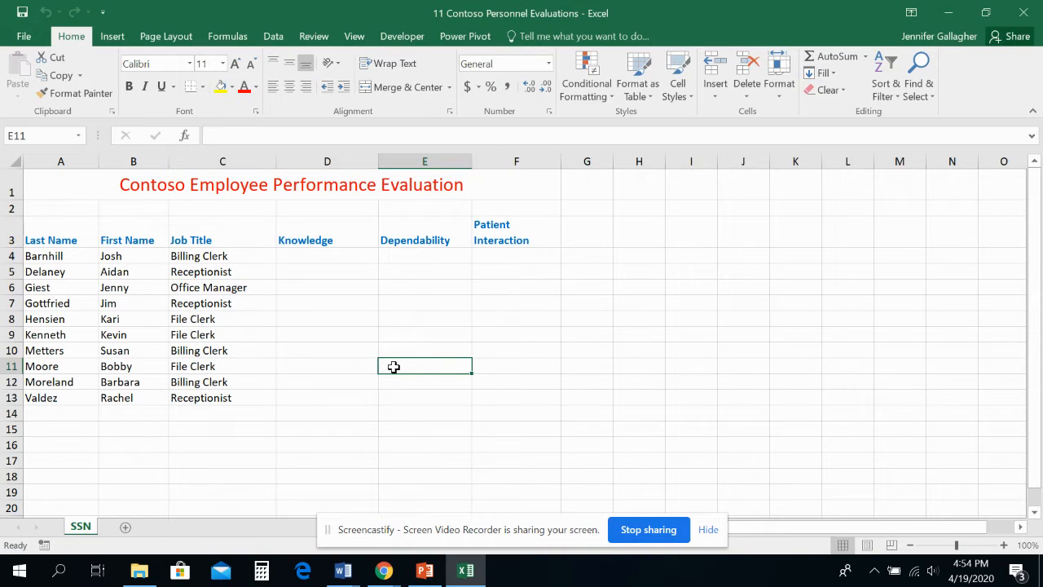
{"action": "left_click", "coordinate": [308, 38]}
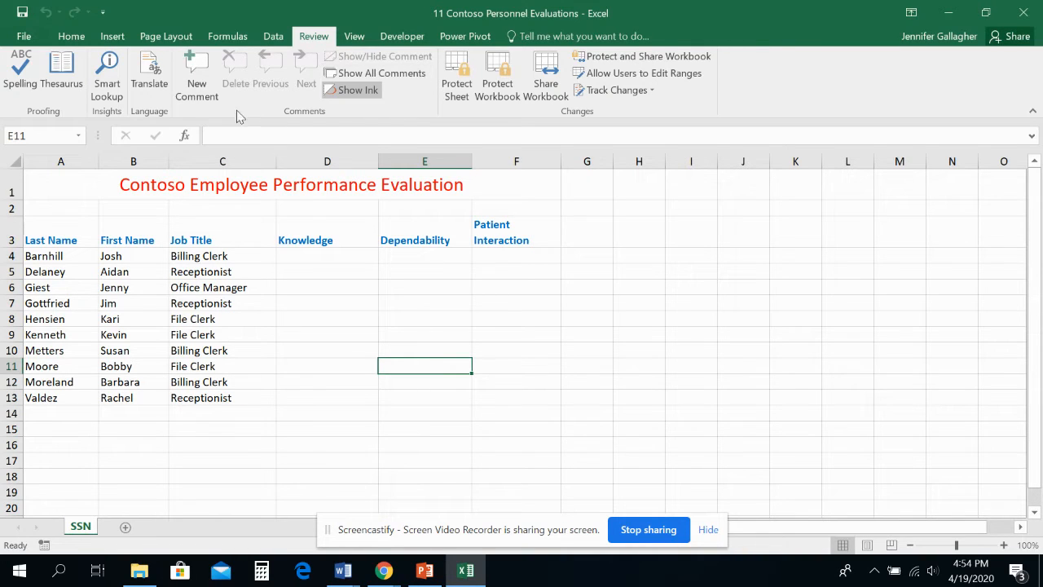
{"action": "left_click", "coordinate": [208, 87]}
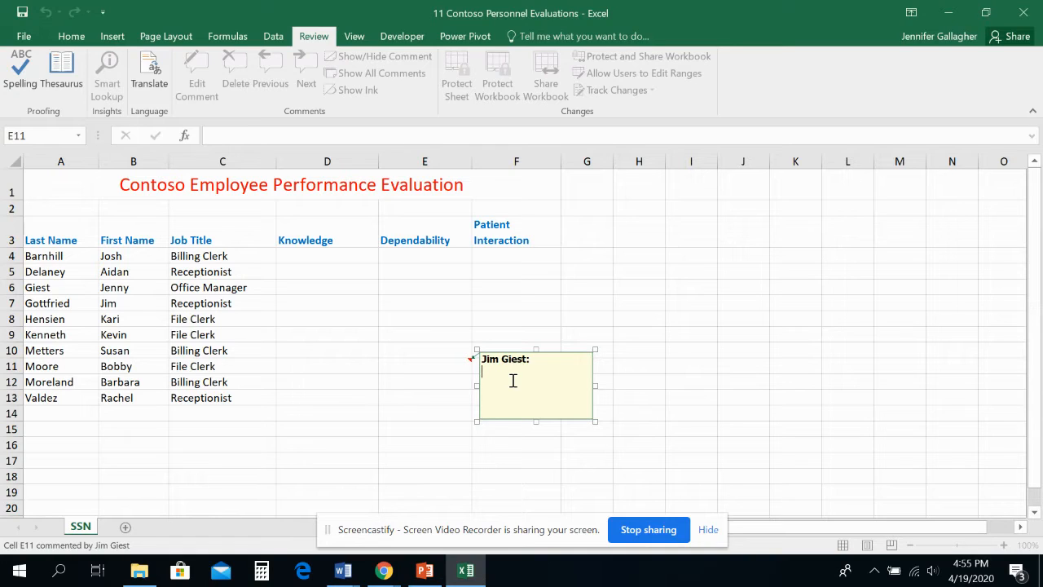
{"action": "type", "text": "Frequent"}
{"action": "type", "text": "lyy"}
{"action": "key", "text": "BackSpace"}
{"action": "key", "text": "BackSpace"}
{"action": "type", "text": "late tow ork"}
{"action": "key", "text": "BackSpace"}
{"action": "key", "text": "BackSpace"}
{"action": "key", "text": "BackSpace"}
{"action": "key", "text": "BackSpace"}
{"action": "key", "text": "BackSpace"}
{"action": "type", "text": "work"}
{"action": "right_click", "coordinate": [555, 356]}
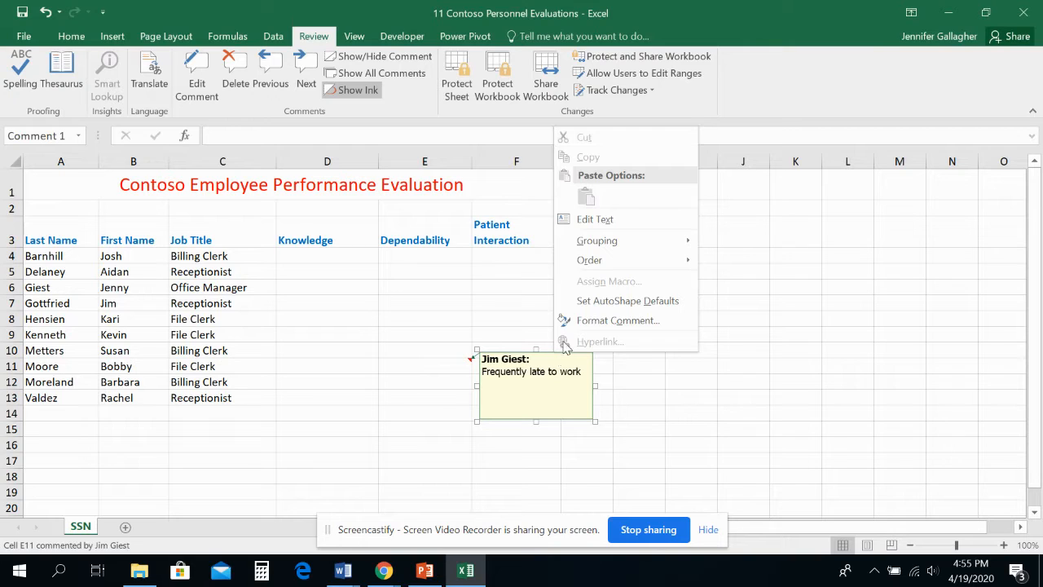
{"action": "left_click", "coordinate": [586, 222]}
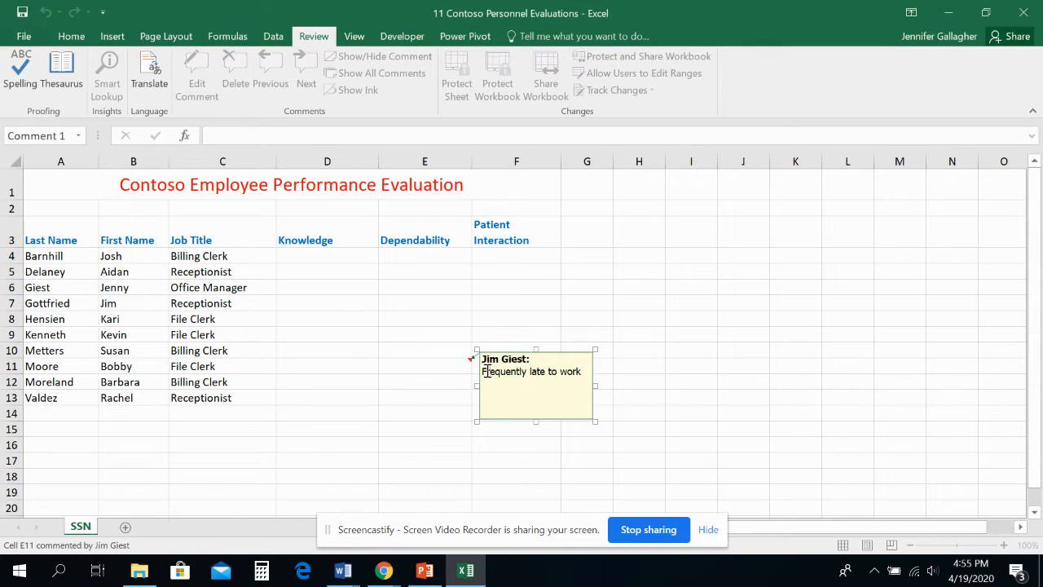
{"action": "left_click_drag", "start_coordinate": [481, 372], "coordinate": [581, 373]}
{"action": "right_click", "coordinate": [572, 376]}
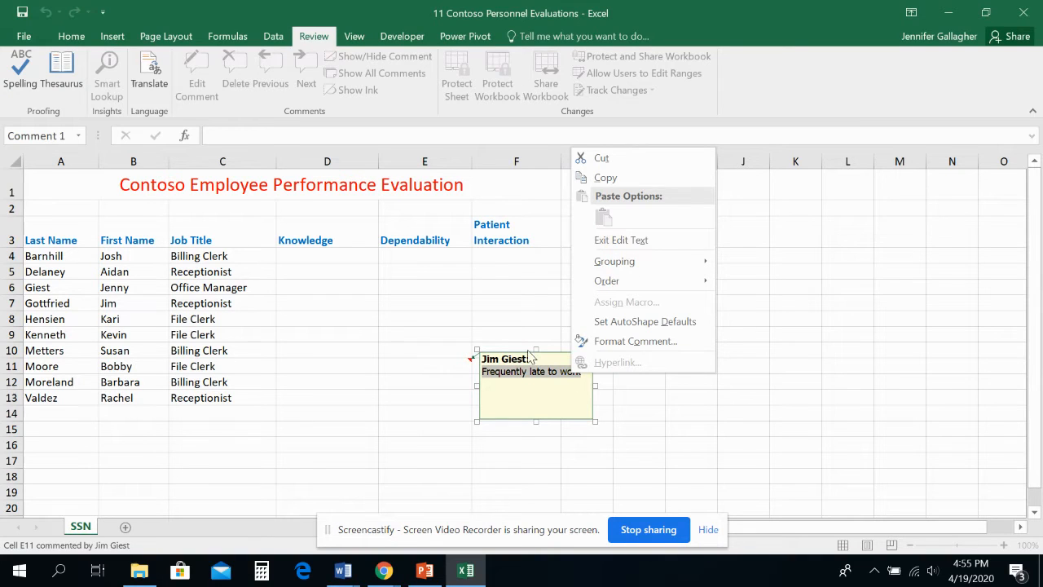
{"action": "key", "text": "Escape"}
{"action": "right_click", "coordinate": [471, 366]}
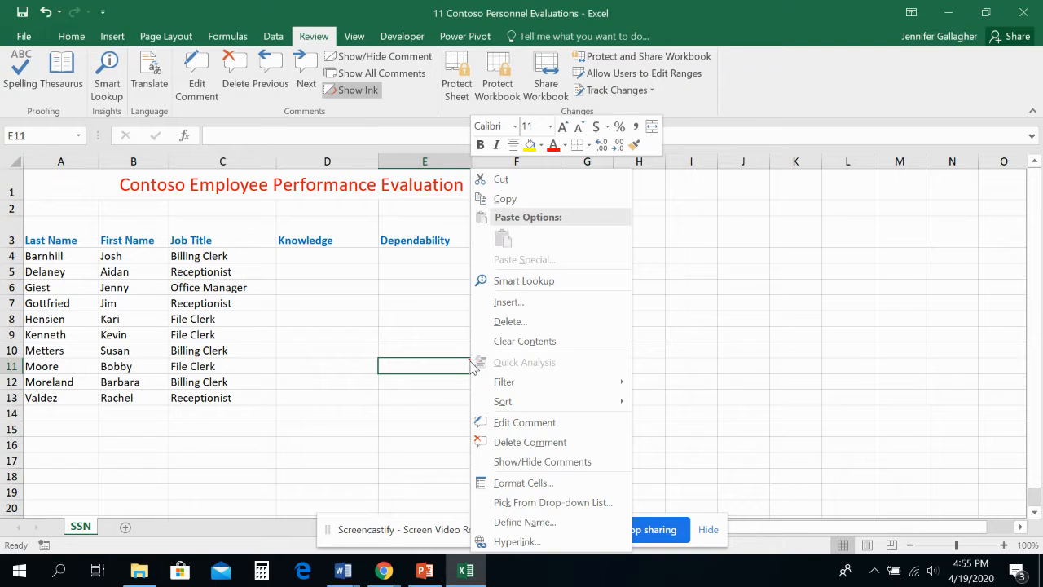
{"action": "left_click", "coordinate": [657, 322]}
View the comment attached to cell E11 on the sheet
{"action": "left_click", "coordinate": [501, 363]}
{"action": "key", "text": "Up"}
{"action": "key", "text": "Right"}
{"action": "key", "text": "Right"}
{"action": "key", "text": "Right"}
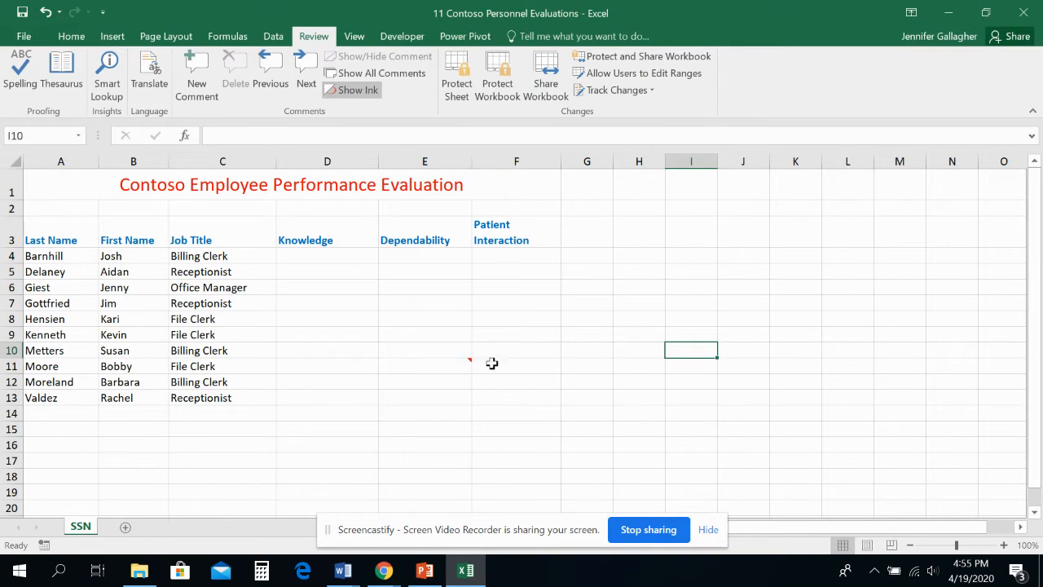
{"action": "left_click", "coordinate": [467, 362]}
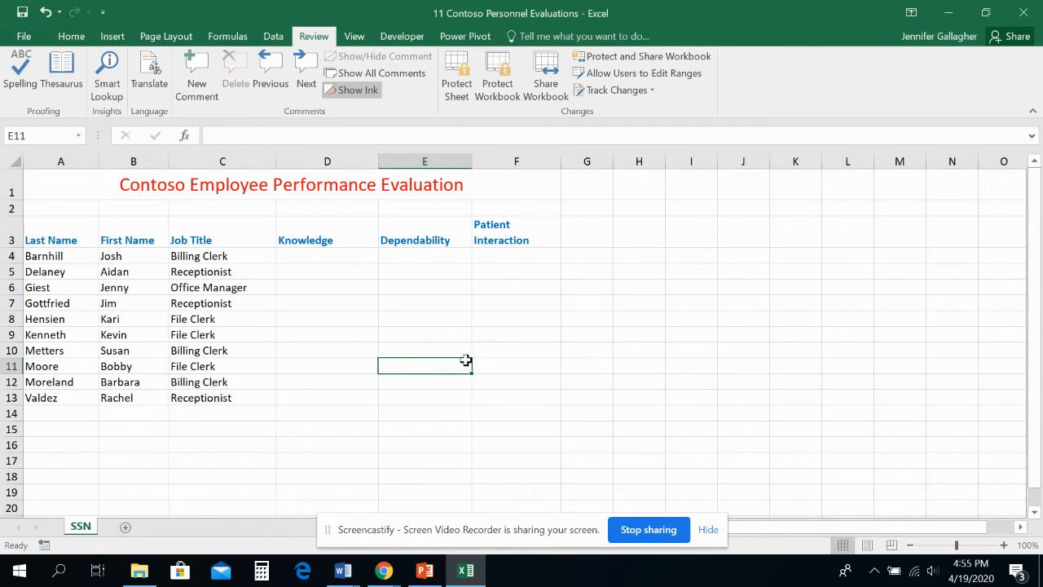
{"action": "left_click", "coordinate": [485, 362]}
{"action": "left_click", "coordinate": [465, 363]}
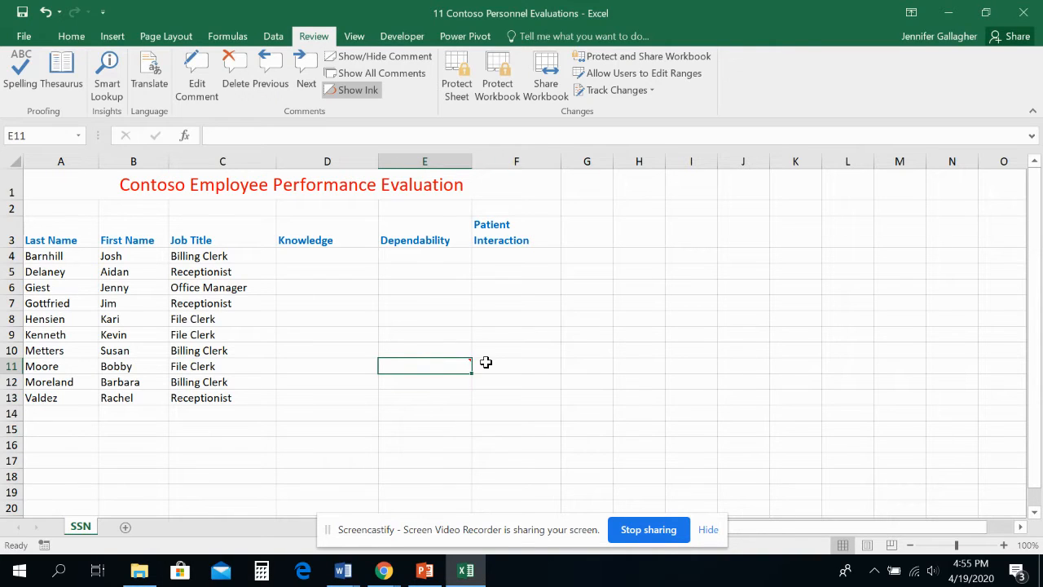
{"action": "mouse_move", "coordinate": [465, 361]}
Add a comment to cell D8 reading "Currently completing Masters degree program for additional certification"
{"action": "left_click", "coordinate": [331, 334]}
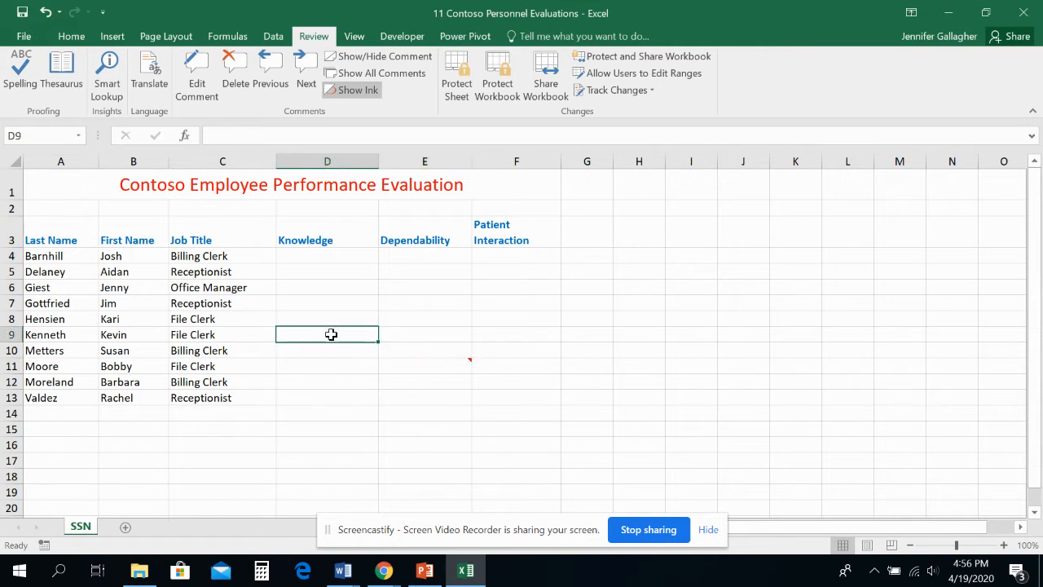
{"action": "left_click", "coordinate": [331, 319]}
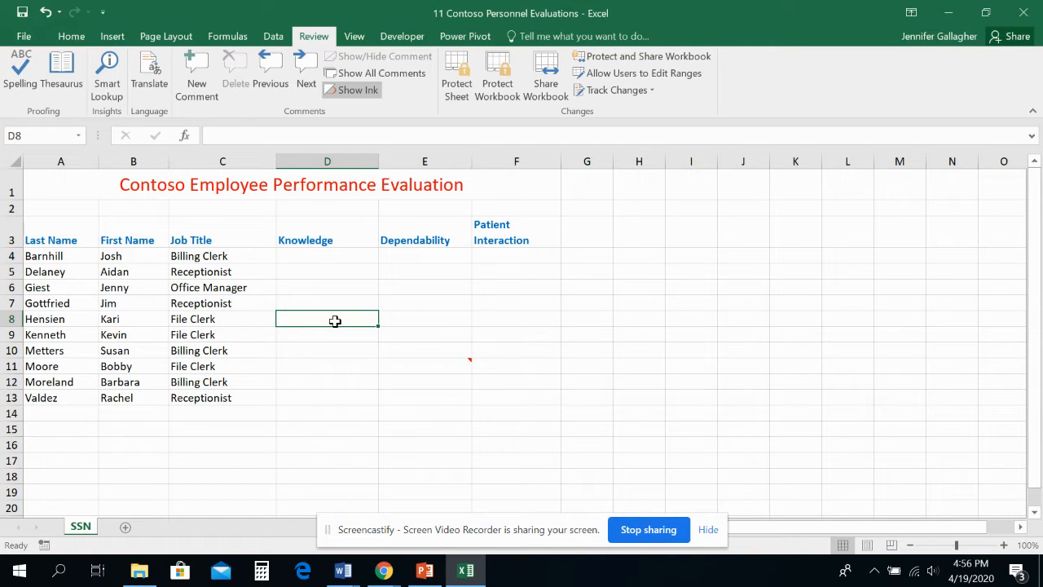
{"action": "key", "text": "shift+F2"}
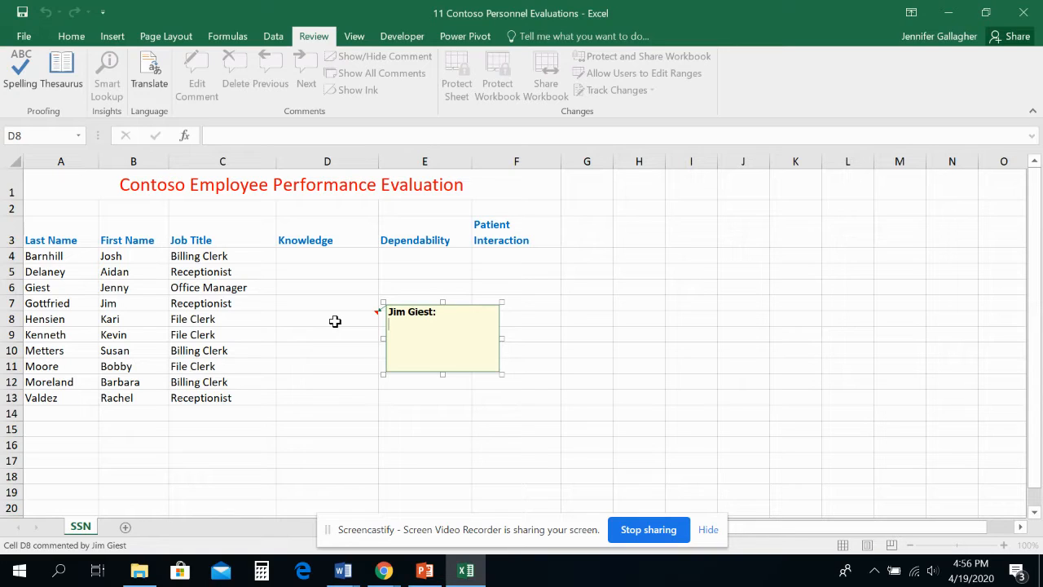
{"action": "type", "text": "Currently completing "}
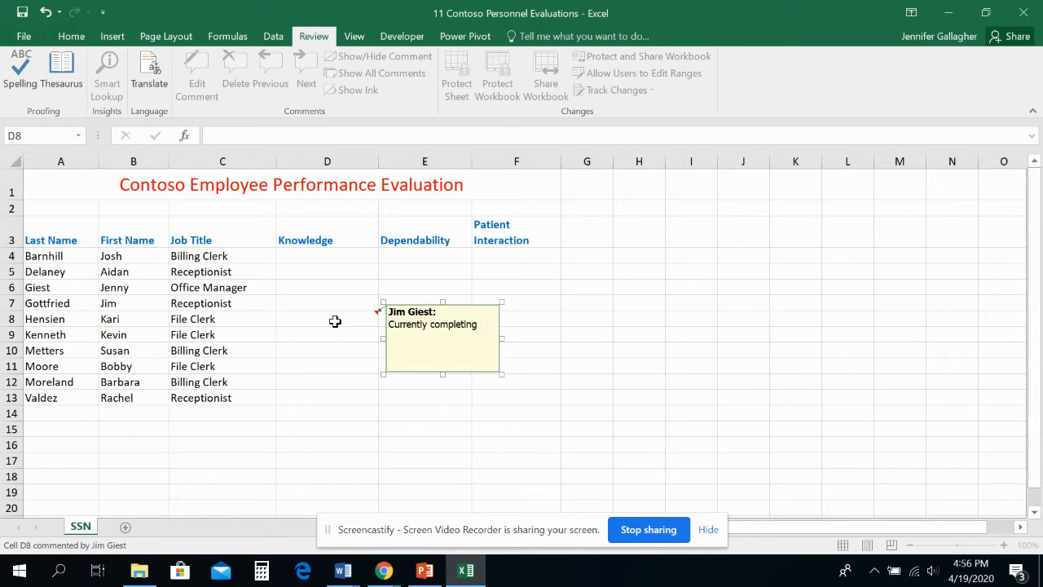
{"action": "type", "text": "Masters pro"}
{"action": "type", "text": "gram"}
{"action": "type", "text": "degree "}
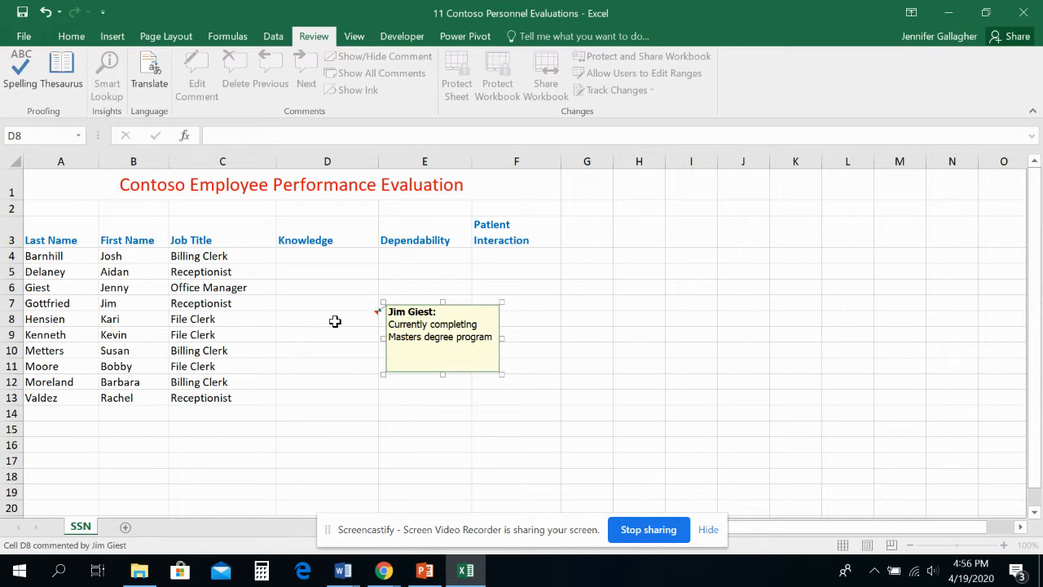
{"action": "type", "text": "for additional certification"}
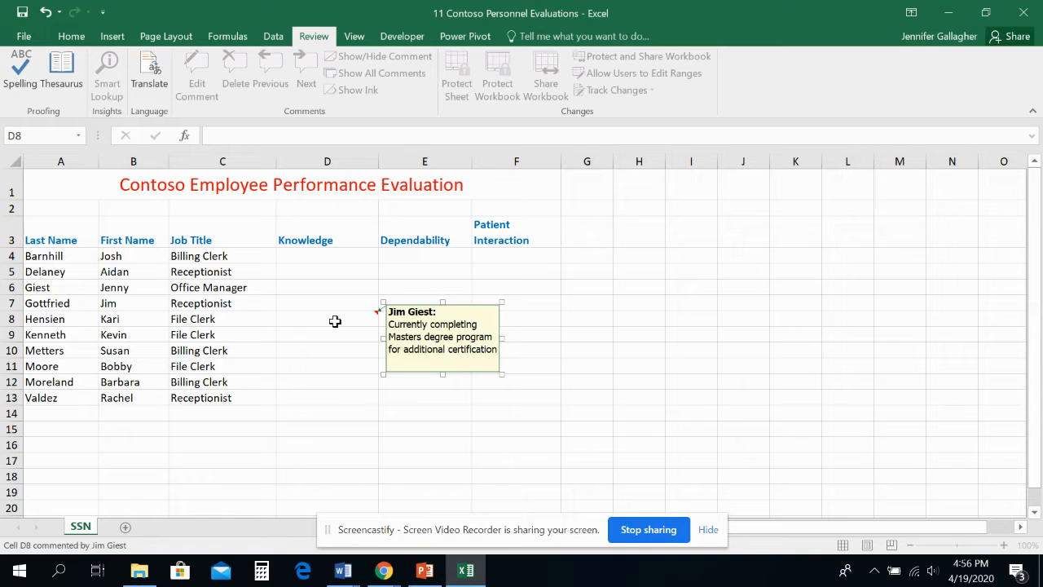
{"action": "left_click", "coordinate": [683, 346]}
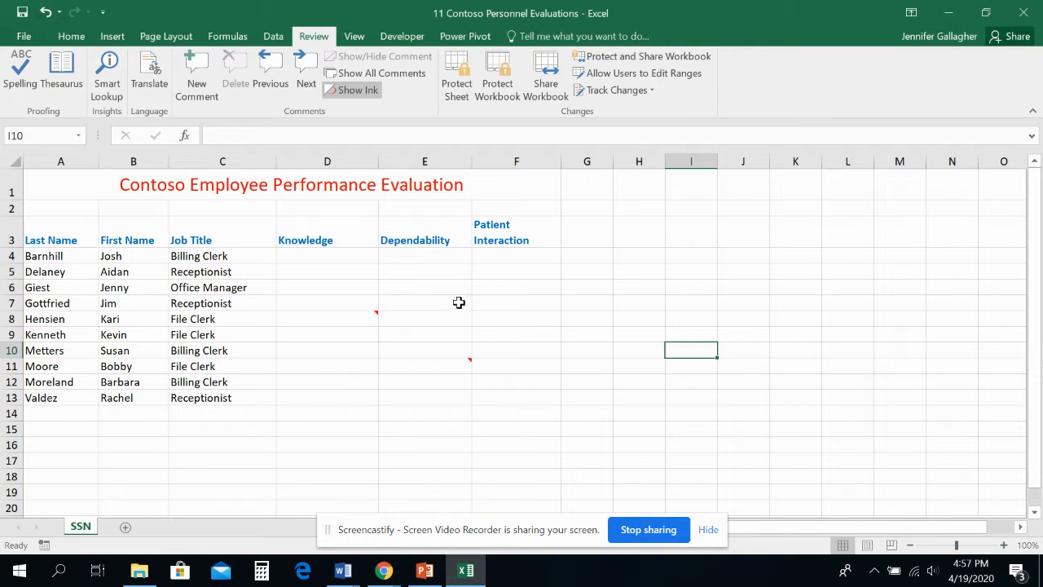
Add a comment reading "Adjusted hours for family emergency" to cell E4
{"action": "left_click", "coordinate": [401, 259]}
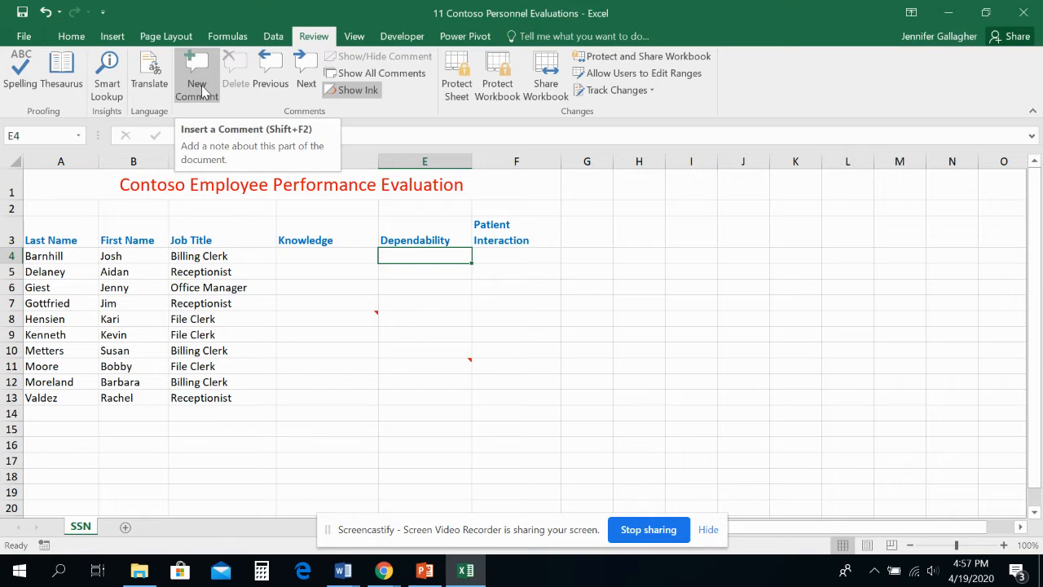
{"action": "left_click", "coordinate": [202, 91]}
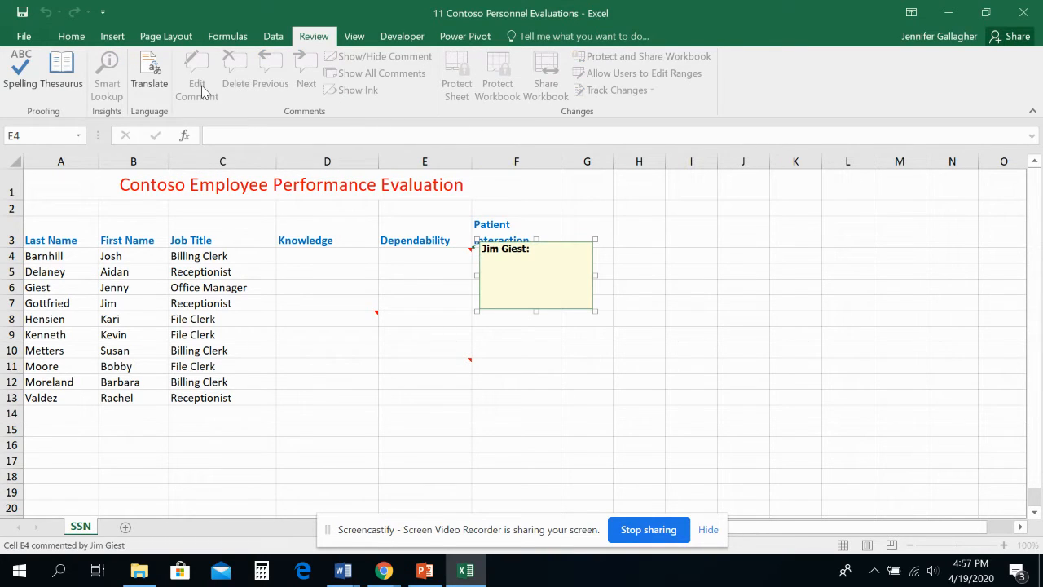
{"action": "type", "text": "Adjusted hours for family emergency"}
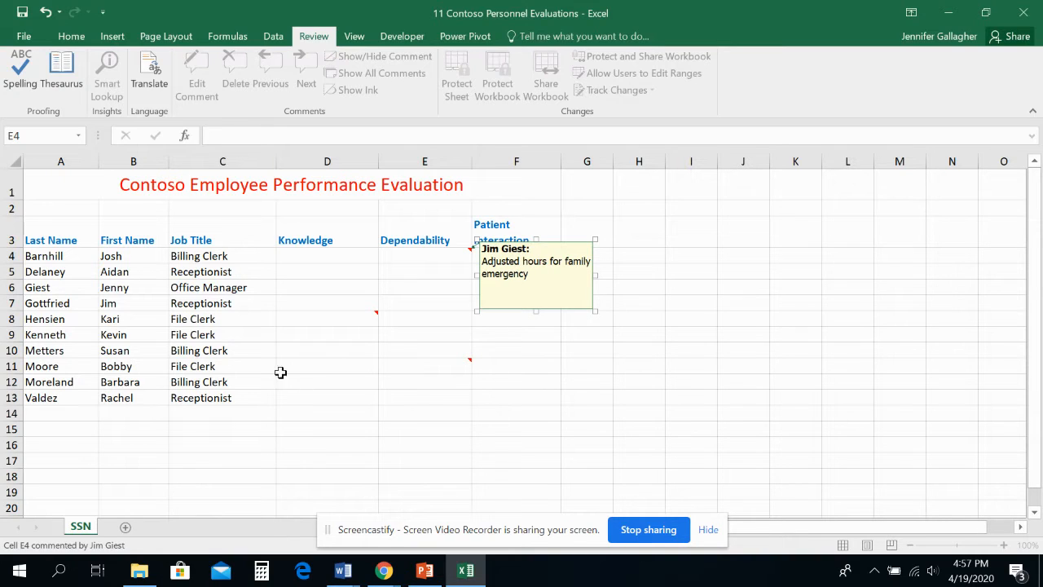
Add a comment reading "Consider salary increase" to cell F10 in the Patient Interaction column
{"action": "left_click", "coordinate": [485, 350]}
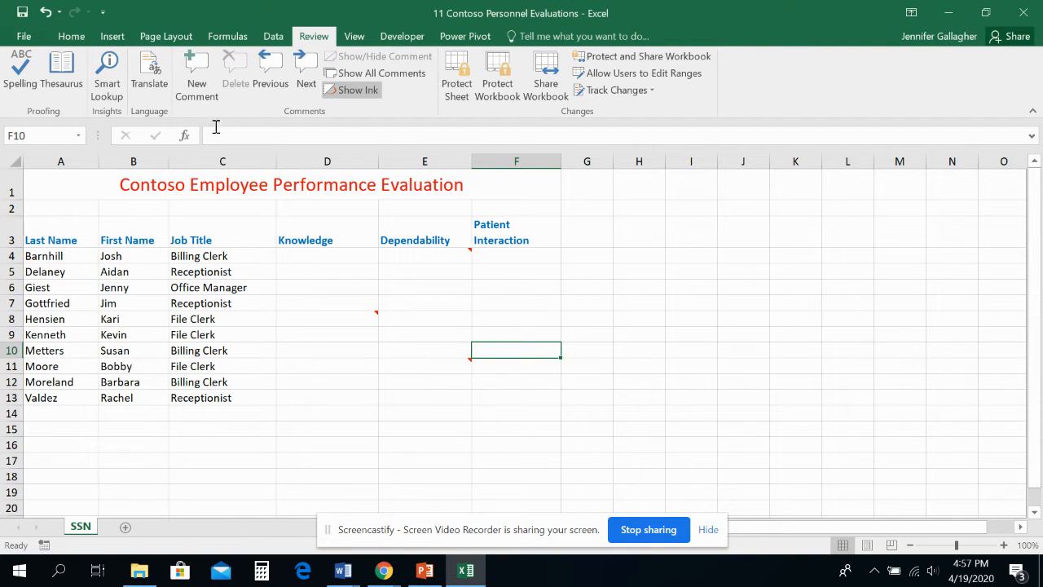
{"action": "left_click", "coordinate": [204, 95]}
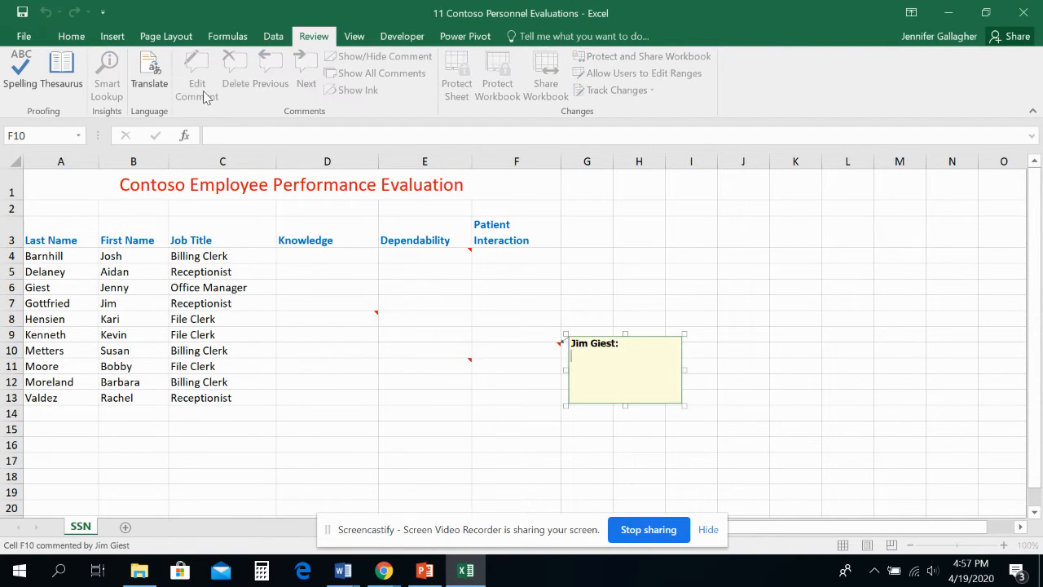
{"action": "type", "text": "Consider salary"}
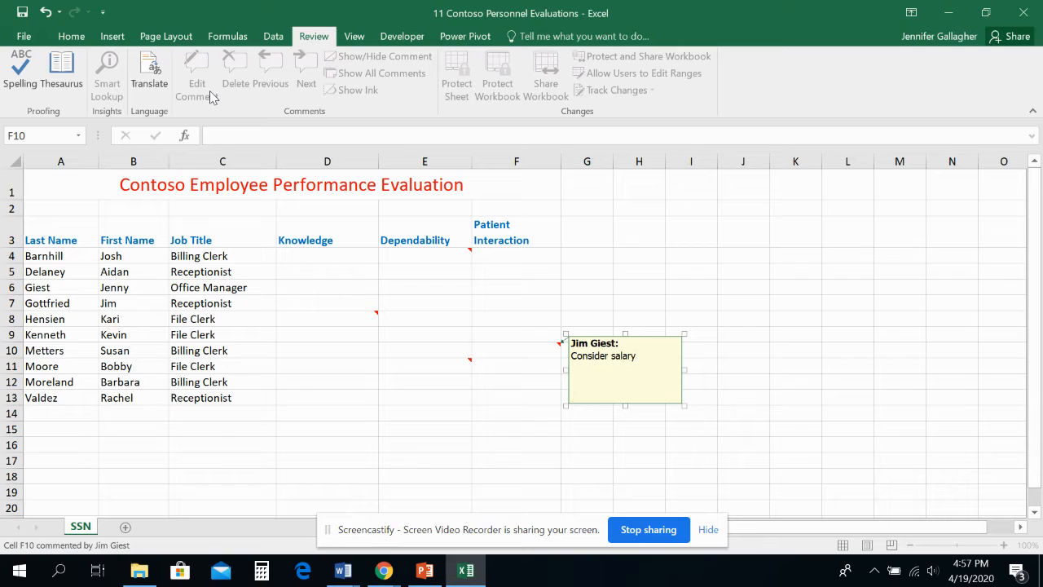
{"action": "type", "text": " increase"}
Save a copy of the workbook as "11 Evaluations Solution" in the L11 practice files folder
{"action": "left_click", "coordinate": [24, 38]}
{"action": "left_click", "coordinate": [60, 172]}
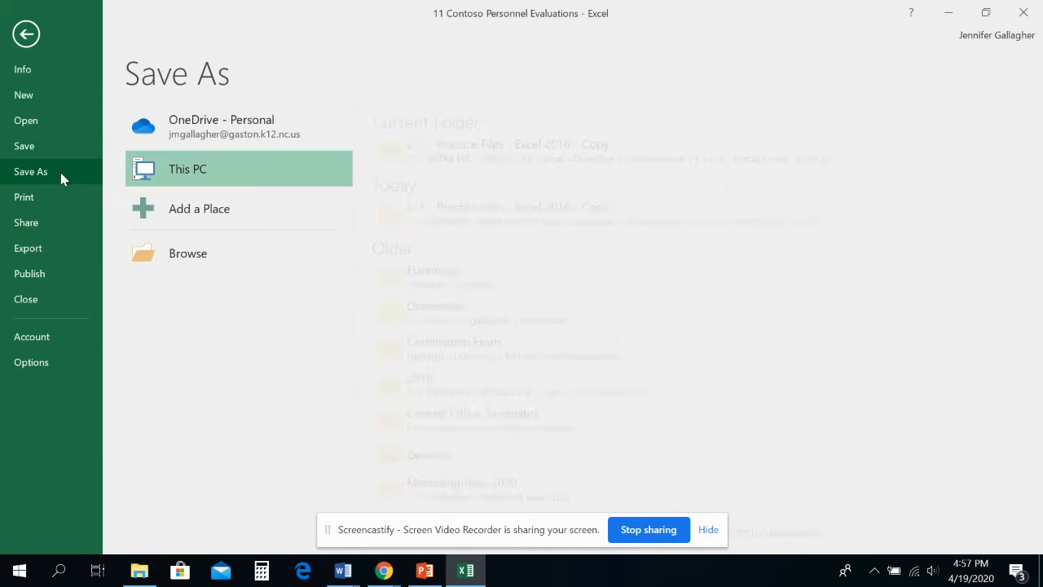
{"action": "left_click", "coordinate": [477, 150]}
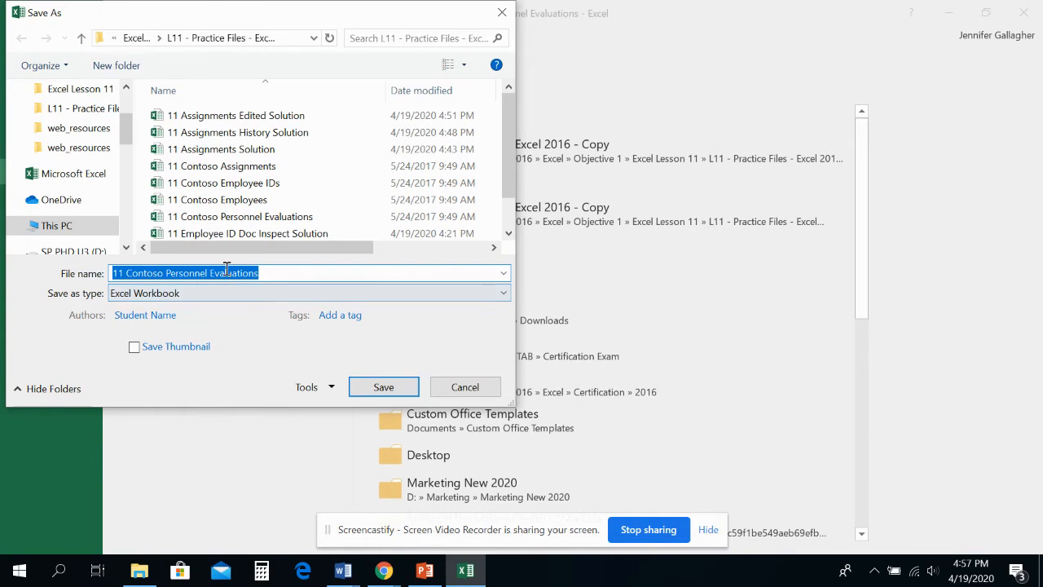
{"action": "left_click_drag", "start_coordinate": [262, 274], "coordinate": [127, 275]}
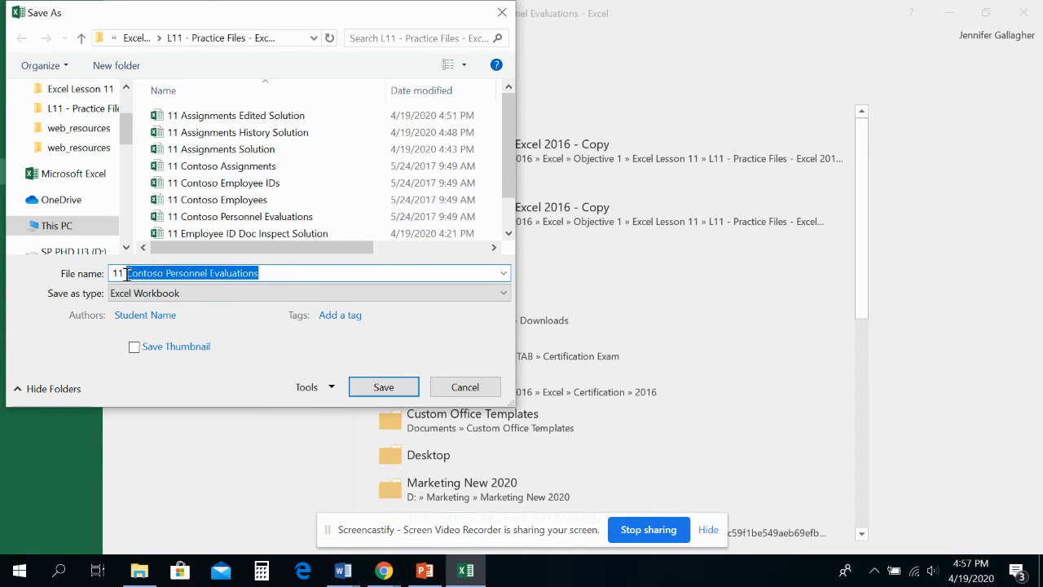
{"action": "type", "text": "Eval"}
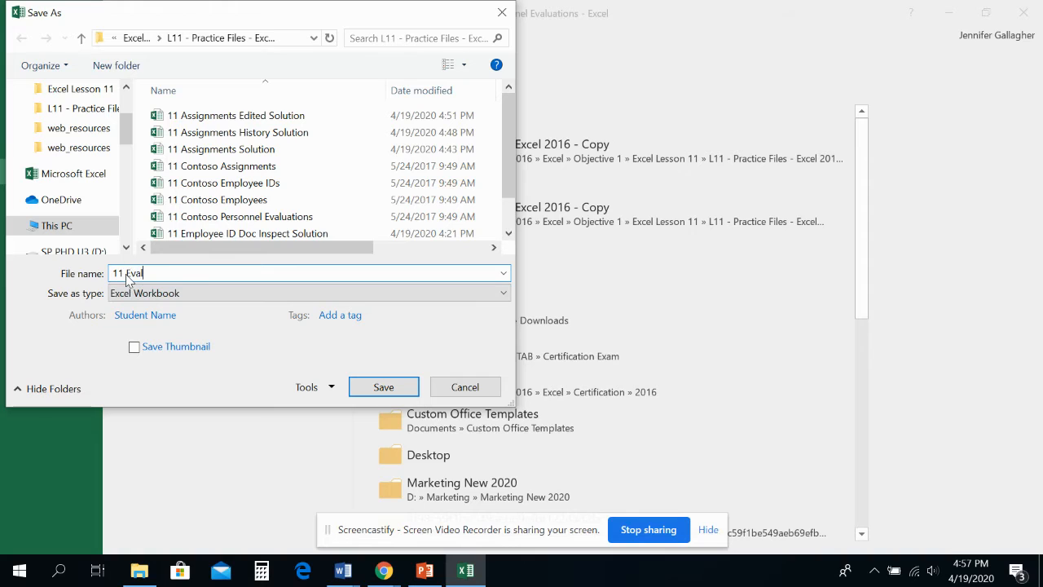
{"action": "type", "text": "uations Soution"}
{"action": "key", "text": "BackSpace"}
{"action": "key", "text": "BackSpace"}
{"action": "key", "text": "BackSpace"}
{"action": "key", "text": "BackSpace"}
{"action": "key", "text": "BackSpace"}
{"action": "type", "text": "lution"}
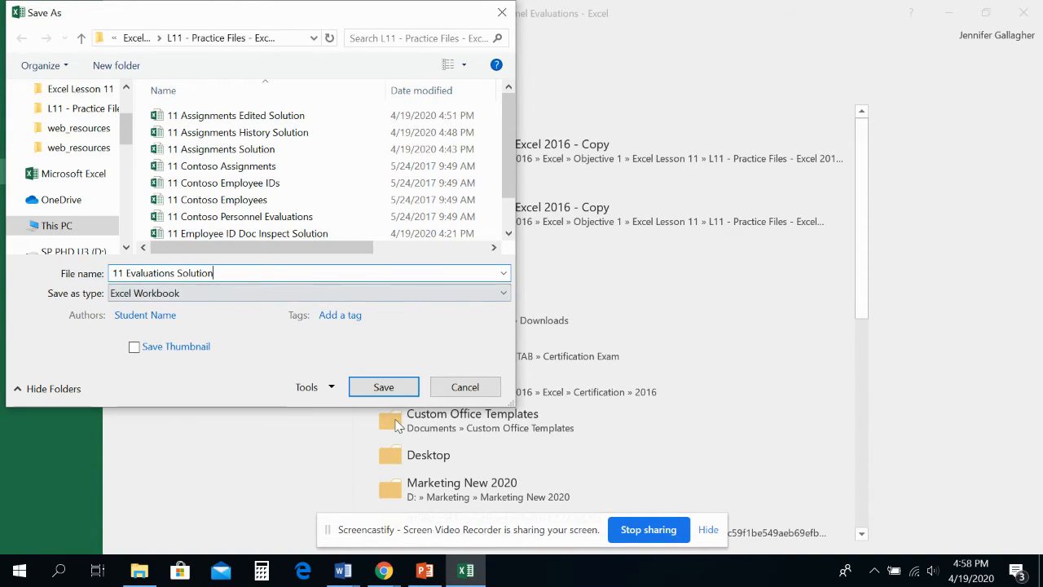
{"action": "left_click", "coordinate": [384, 388]}
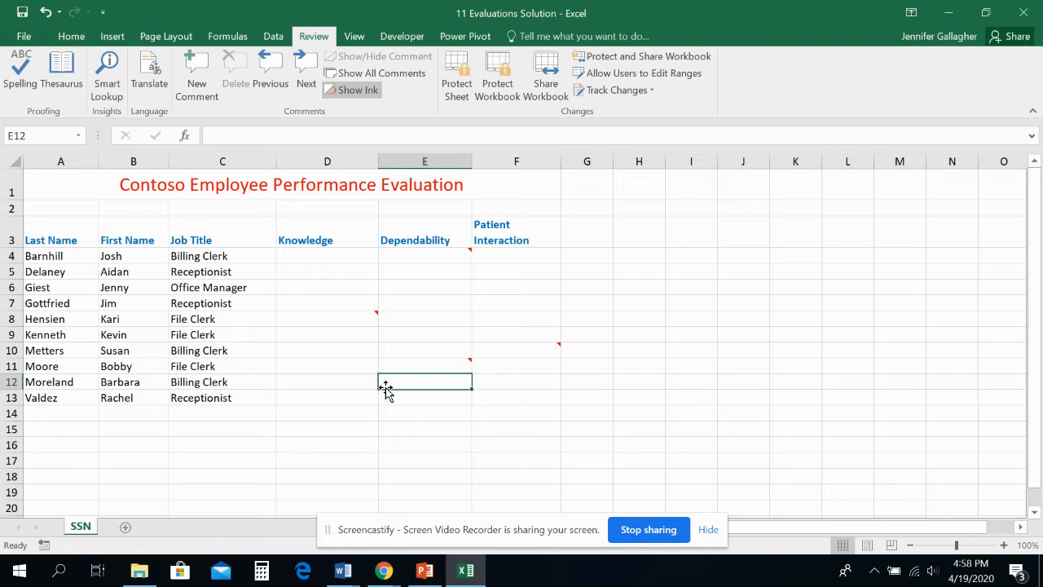
Check the user name in the general program options, and close the options without saving
{"action": "left_click", "coordinate": [23, 36]}
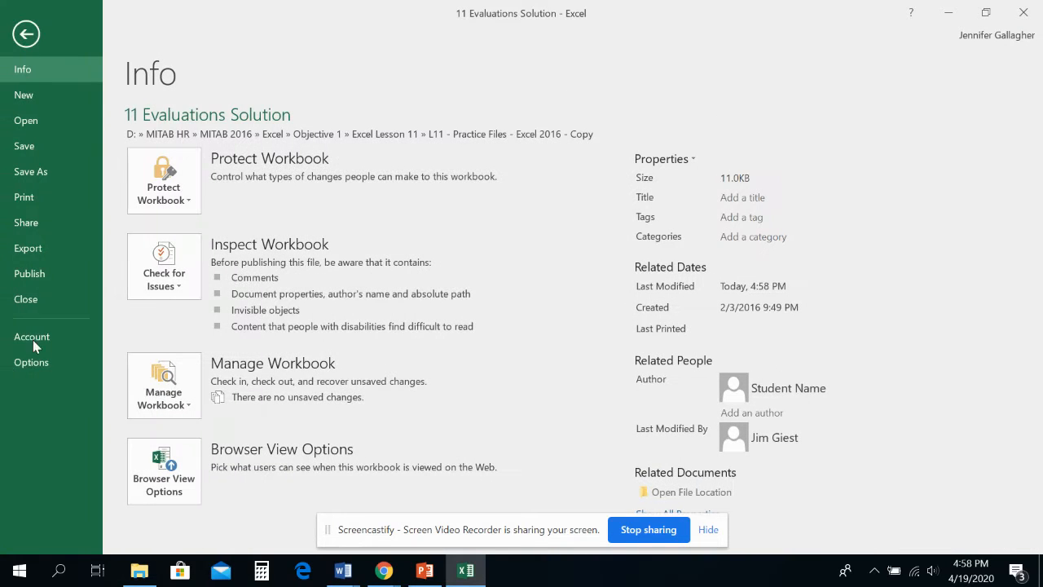
{"action": "left_click", "coordinate": [32, 362]}
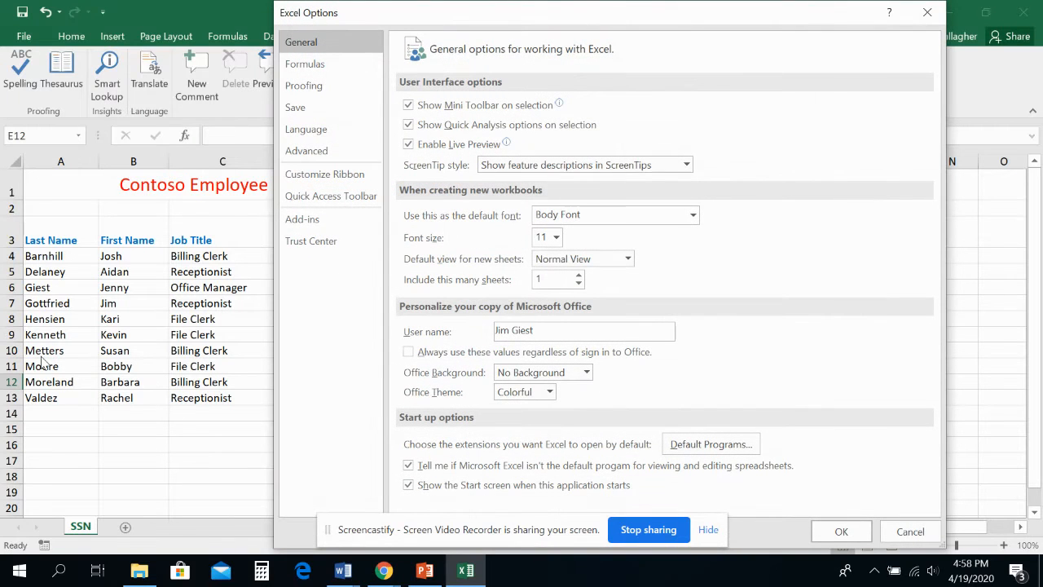
{"action": "left_click", "coordinate": [900, 536]}
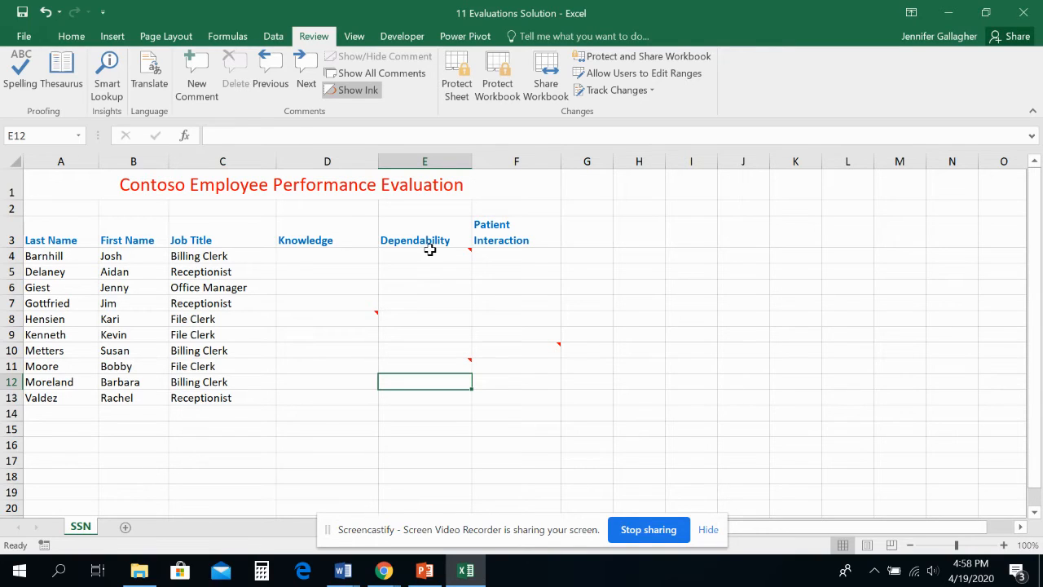
Go to cell F10 and keep its comment displayed on the sheet
{"action": "left_click", "coordinate": [48, 137]}
{"action": "type", "text": "F10"}
{"action": "key", "text": "Return"}
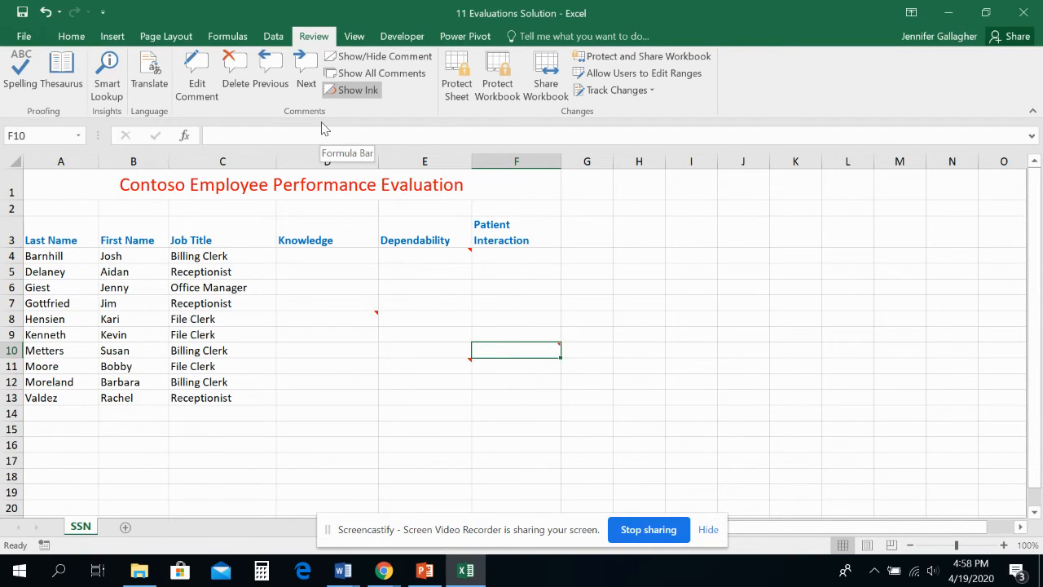
{"action": "left_click", "coordinate": [369, 59]}
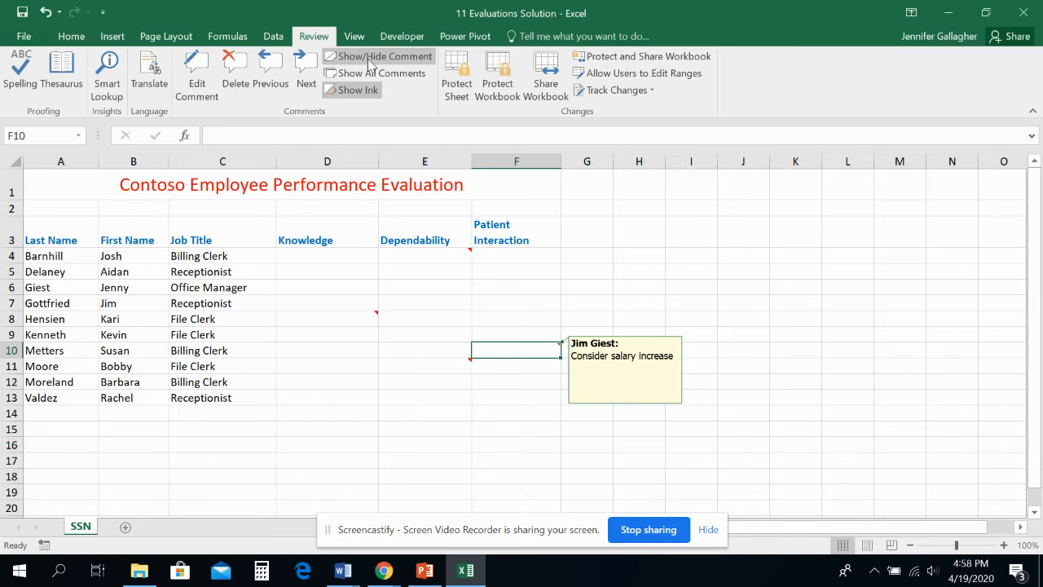
{"action": "left_click", "coordinate": [854, 333]}
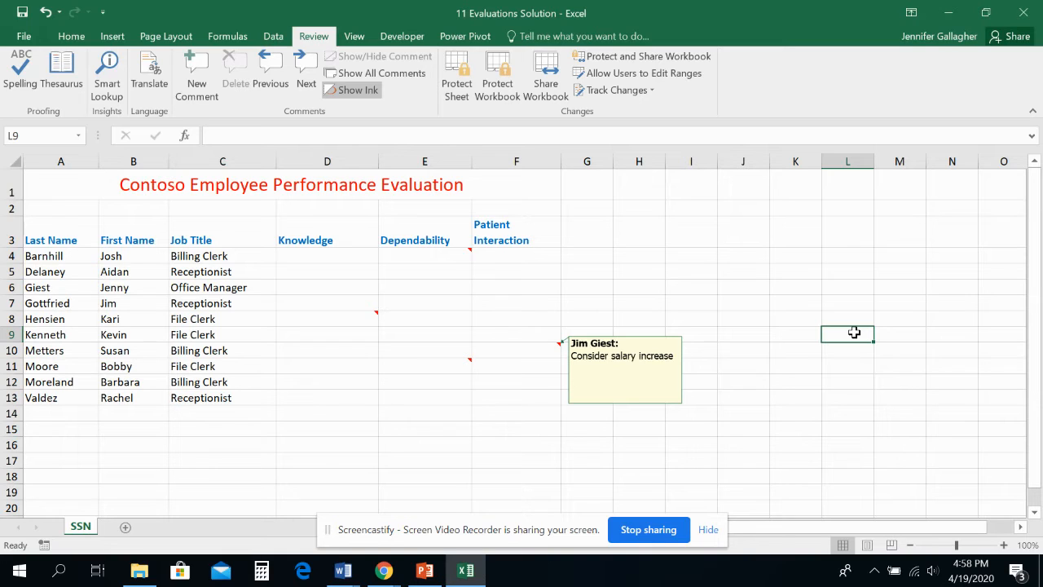
Keep the comment in cell E4 displayed on the sheet, and hide the comment in cell F10
{"action": "left_click", "coordinate": [437, 253]}
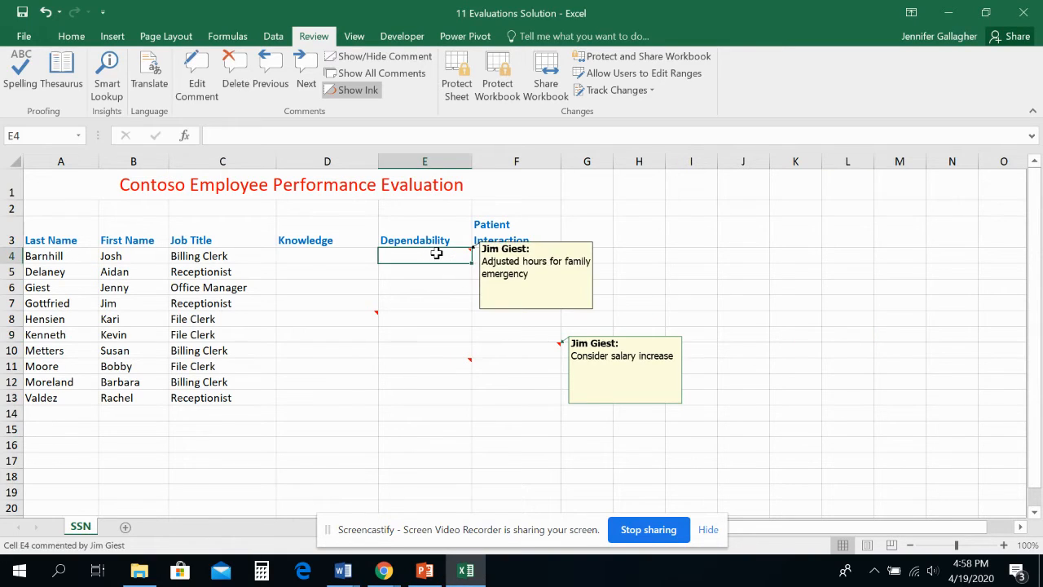
{"action": "left_click", "coordinate": [366, 57]}
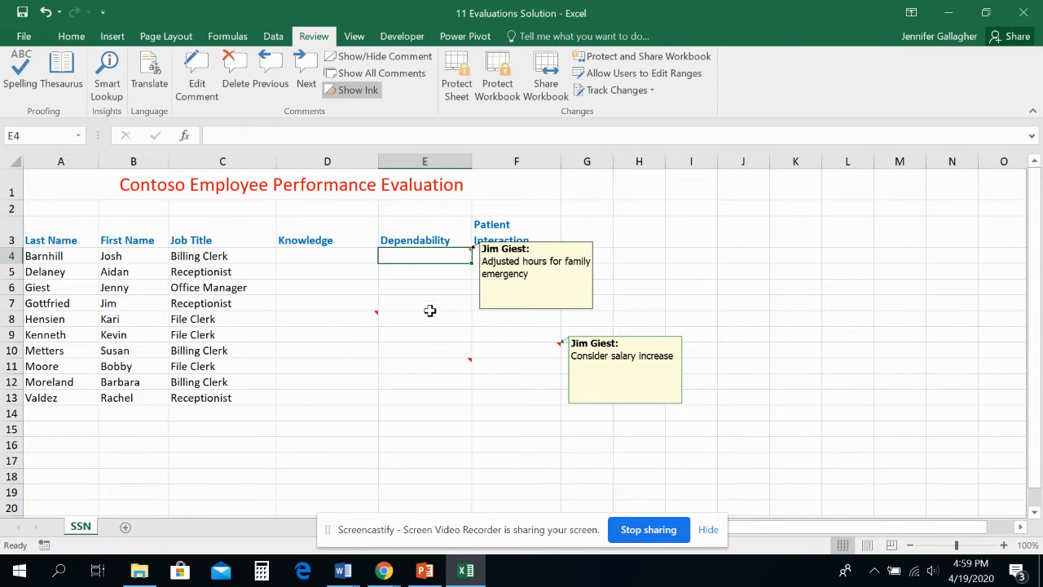
{"action": "left_click", "coordinate": [537, 349]}
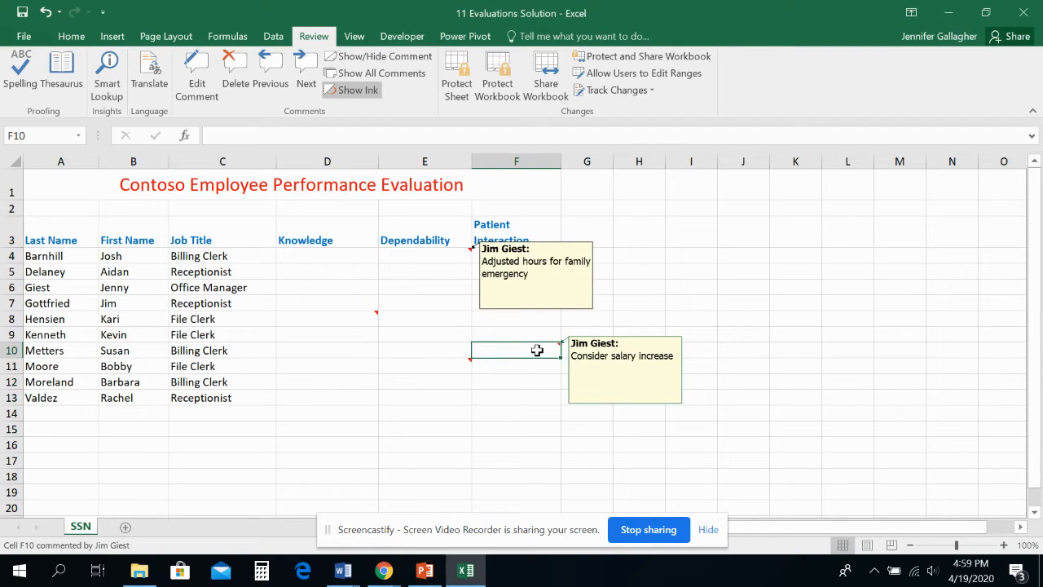
{"action": "left_click", "coordinate": [366, 57]}
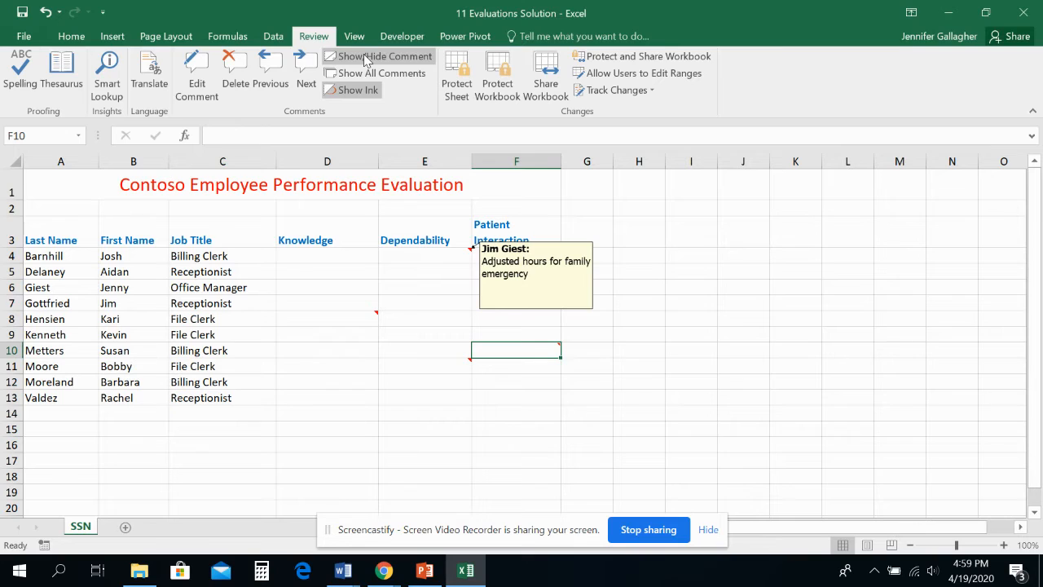
Step through the next comments on the sheet, from the one in cell F10 to the one in E11
{"action": "left_click", "coordinate": [304, 86]}
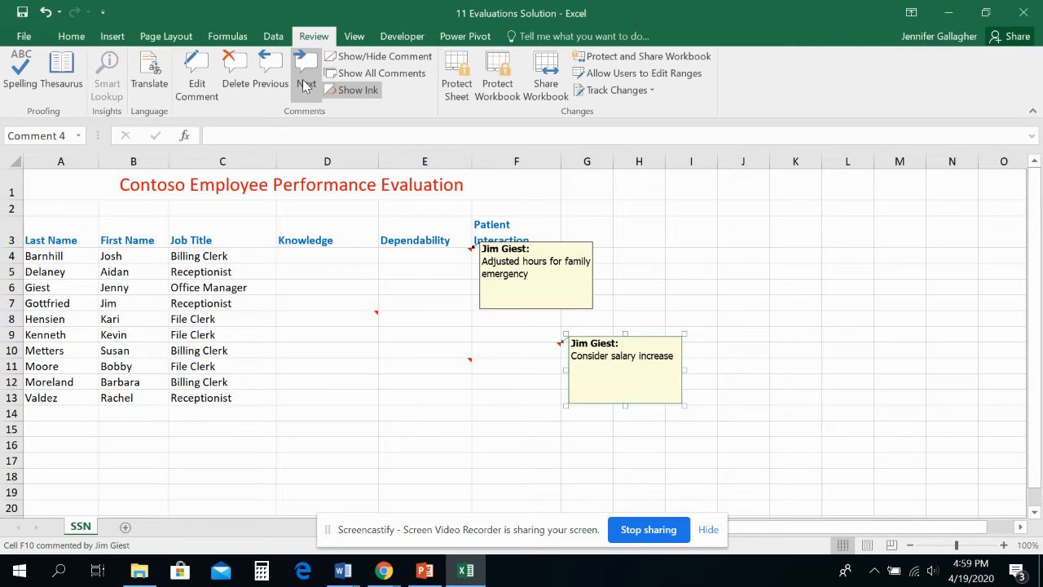
{"action": "left_click", "coordinate": [304, 86]}
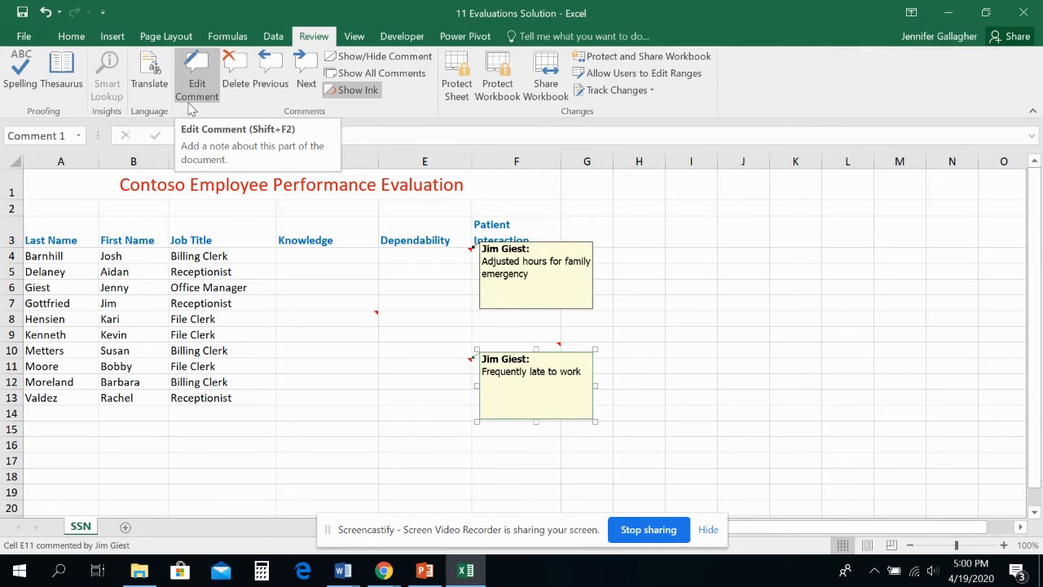
{"action": "left_click", "coordinate": [337, 360]}
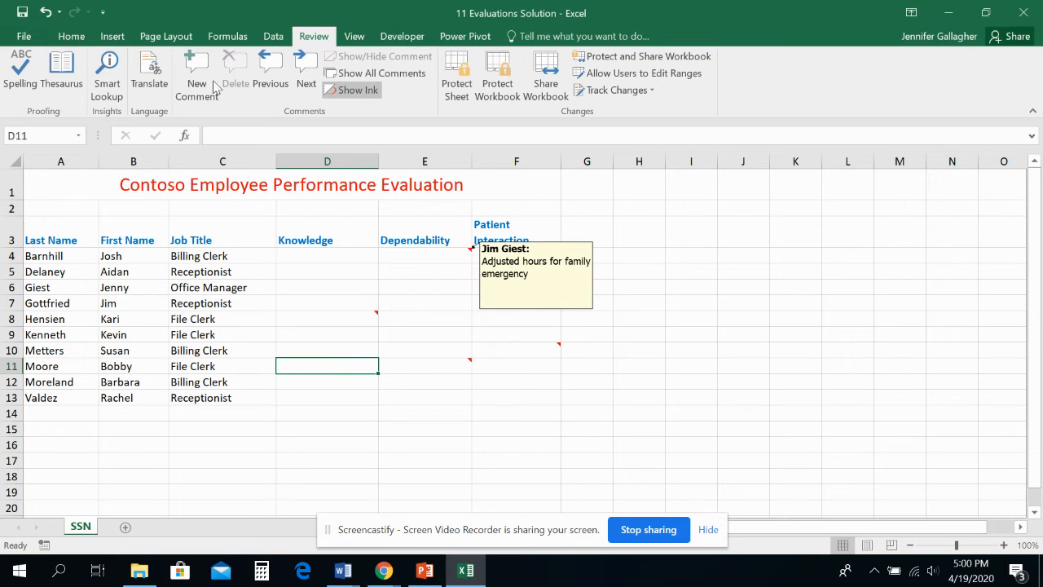
Select cell E11, display all comments on the sheet at once, and hide them all again
{"action": "left_click", "coordinate": [462, 363]}
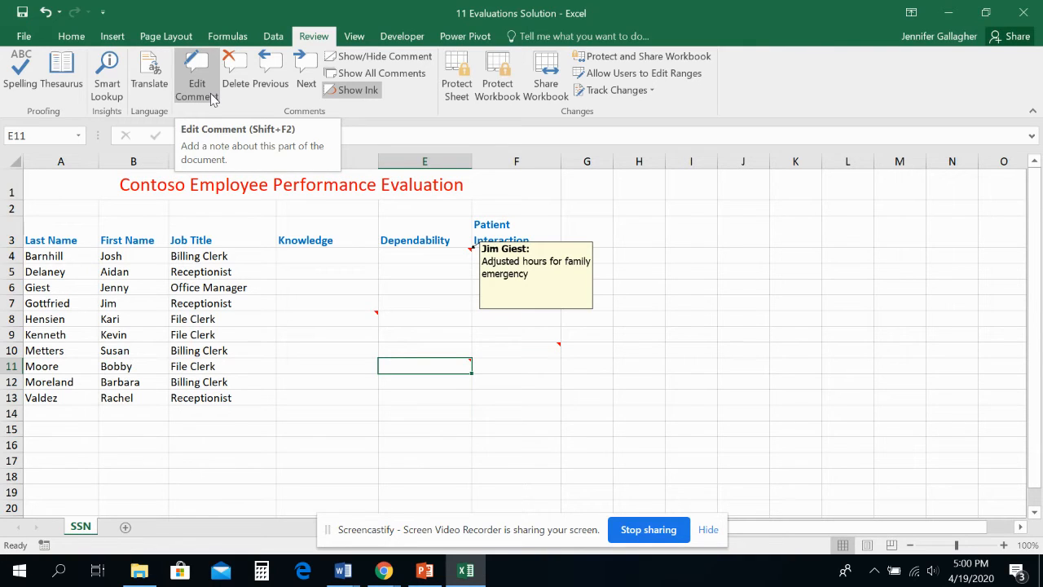
{"action": "left_click", "coordinate": [363, 73]}
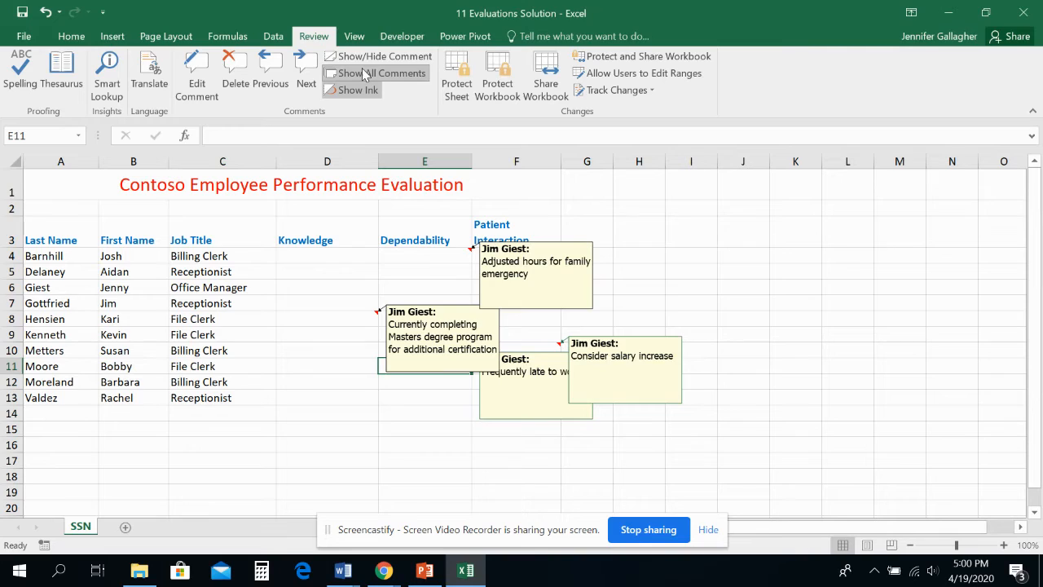
{"action": "left_click", "coordinate": [364, 75]}
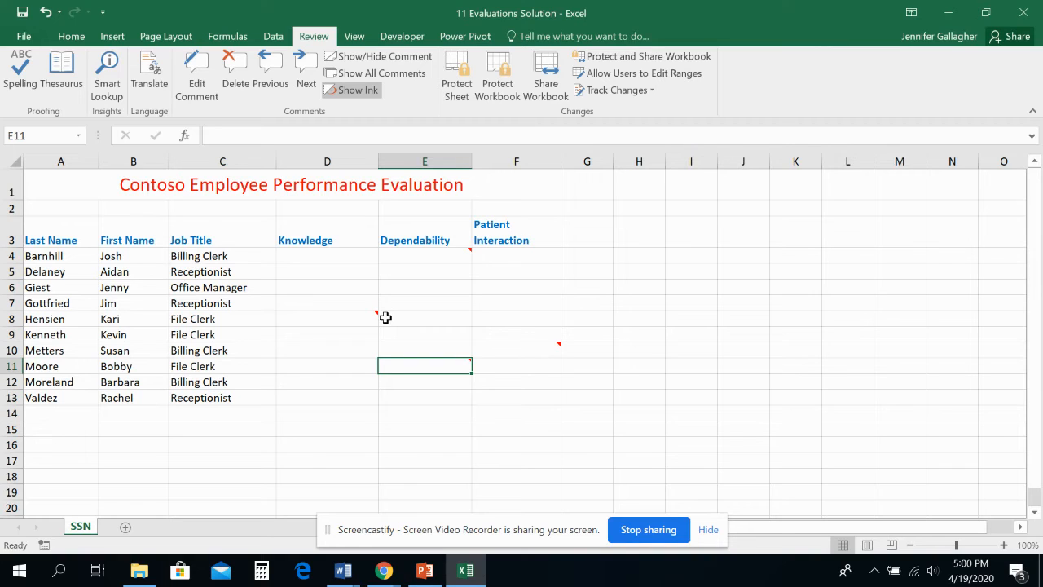
Edit the comment in cell E11 to end its text with a period and add a new line reading "Placed on probation."
{"action": "left_click", "coordinate": [206, 98]}
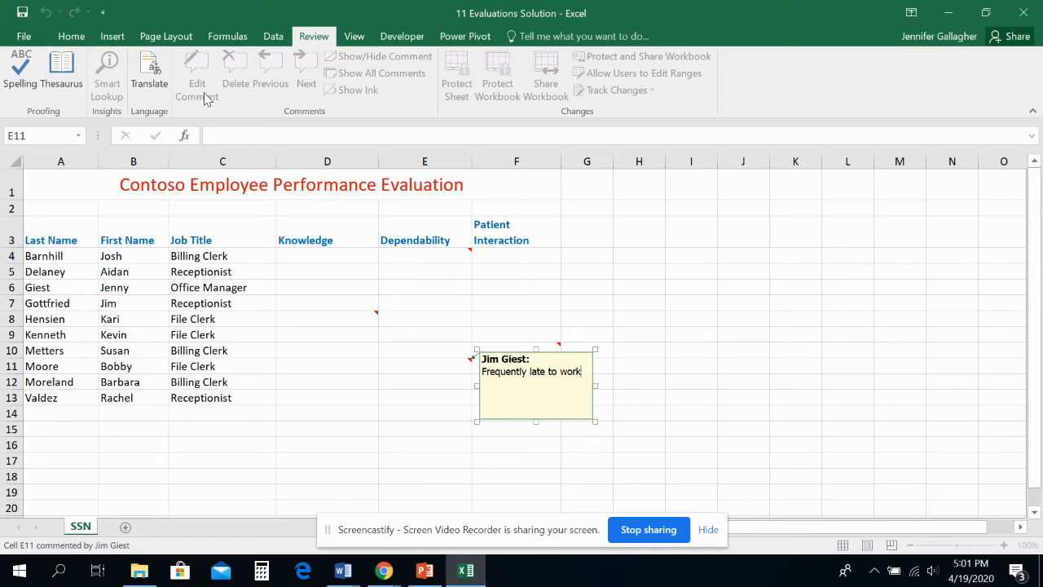
{"action": "type", "text": "."}
{"action": "key", "text": "Return"}
{"action": "type", "text": "Placed on probation."}
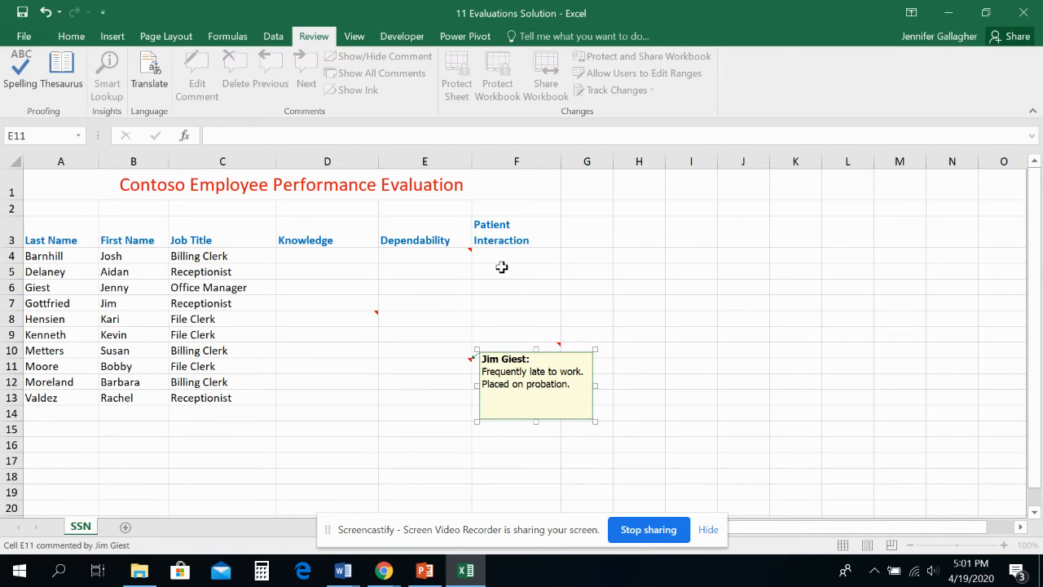
{"action": "left_click", "coordinate": [514, 291]}
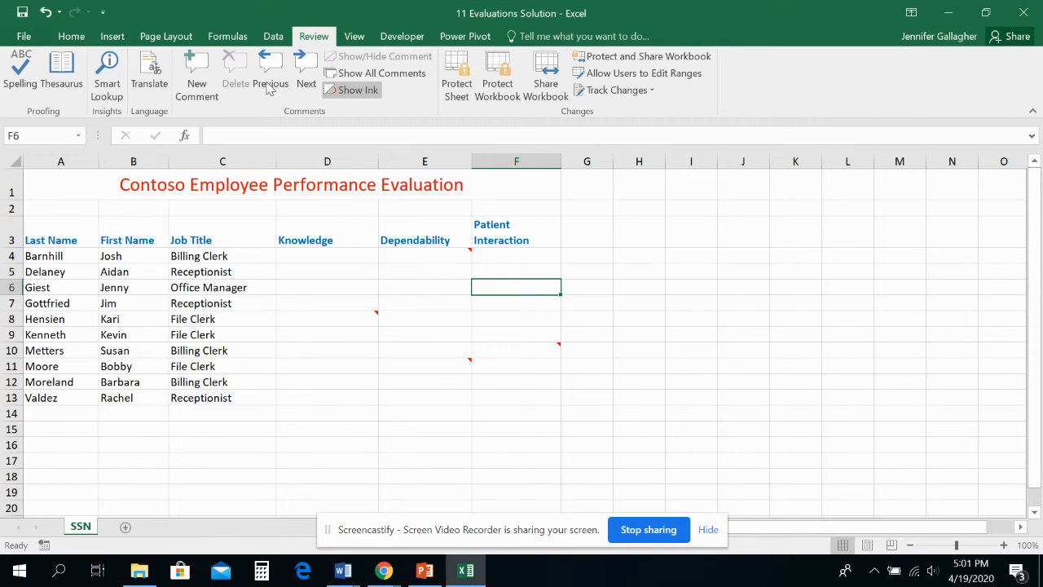
Replace the text of the comment in cell D8 with "MA completed; can now prescribe medications." and run a spell check
{"action": "left_click", "coordinate": [306, 82]}
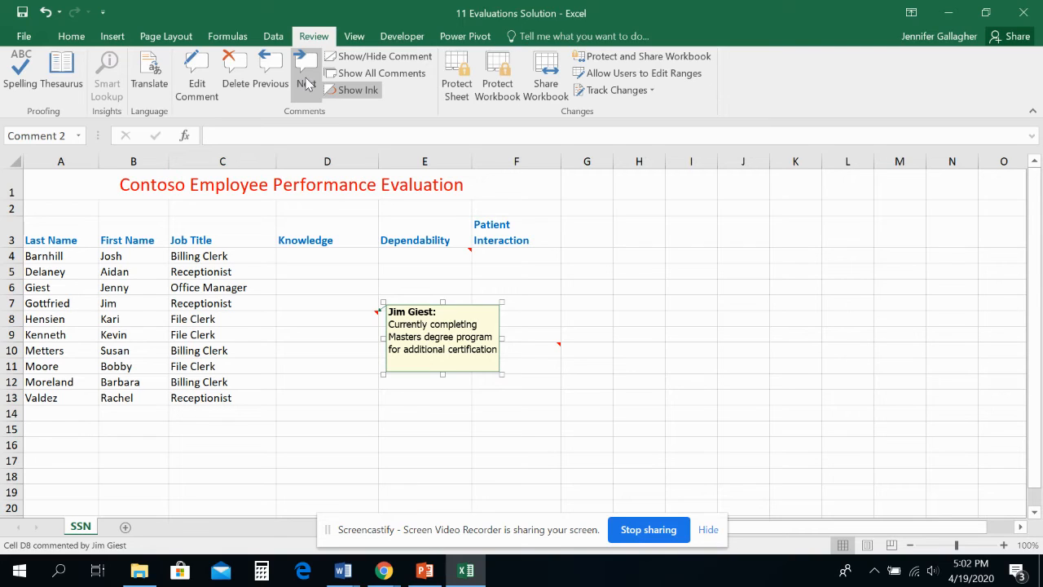
{"action": "left_click", "coordinate": [495, 349]}
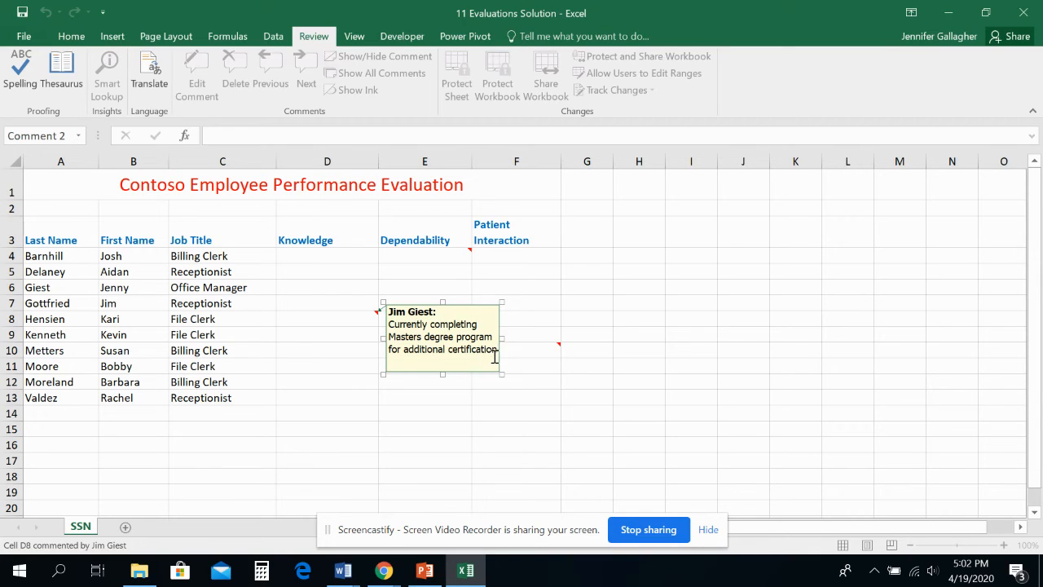
{"action": "left_click_drag", "start_coordinate": [497, 351], "coordinate": [391, 320]}
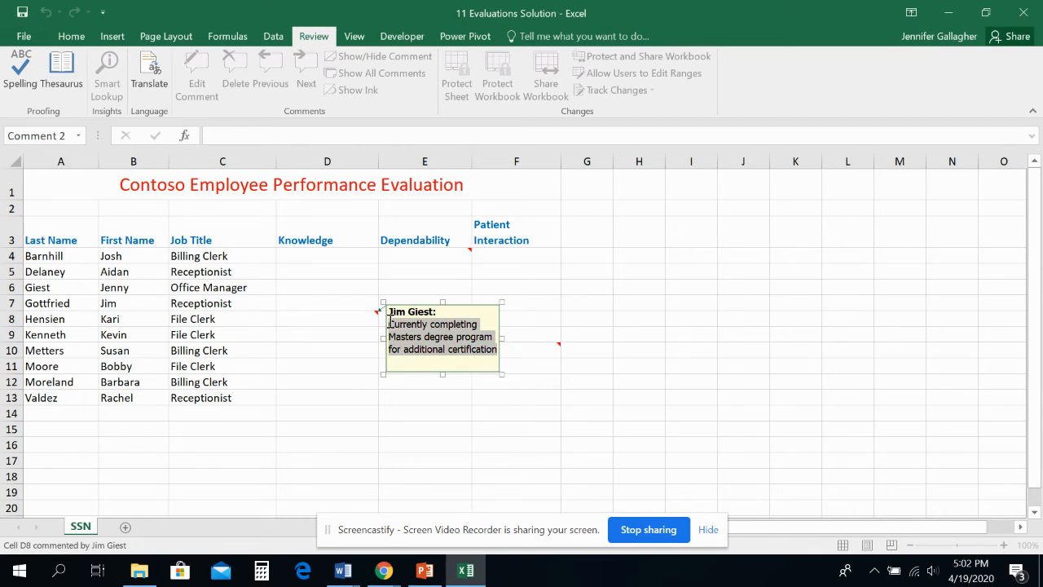
{"action": "type", "text": "JA"}
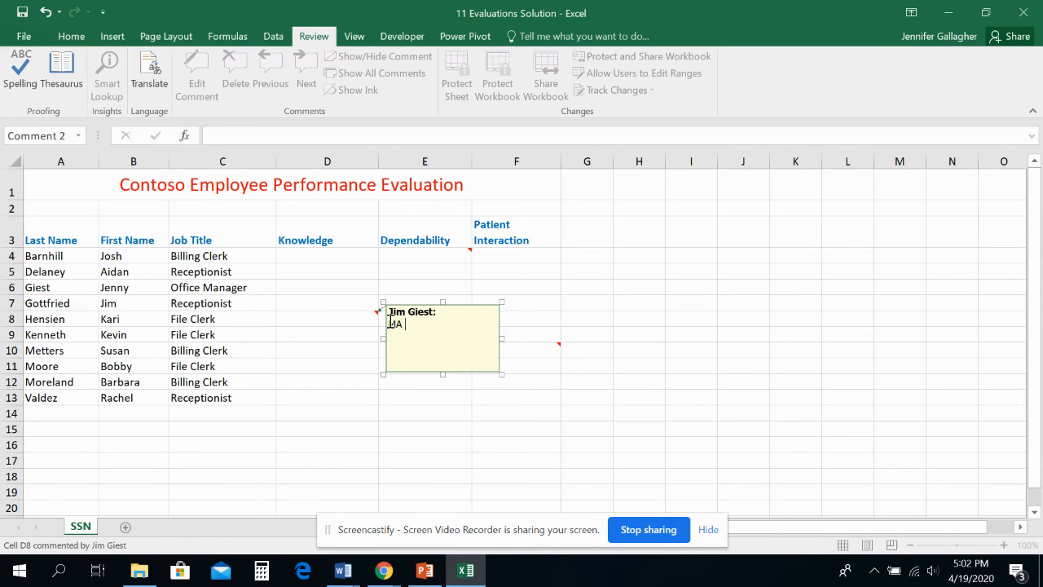
{"action": "type", "text": " completed; can now pres"}
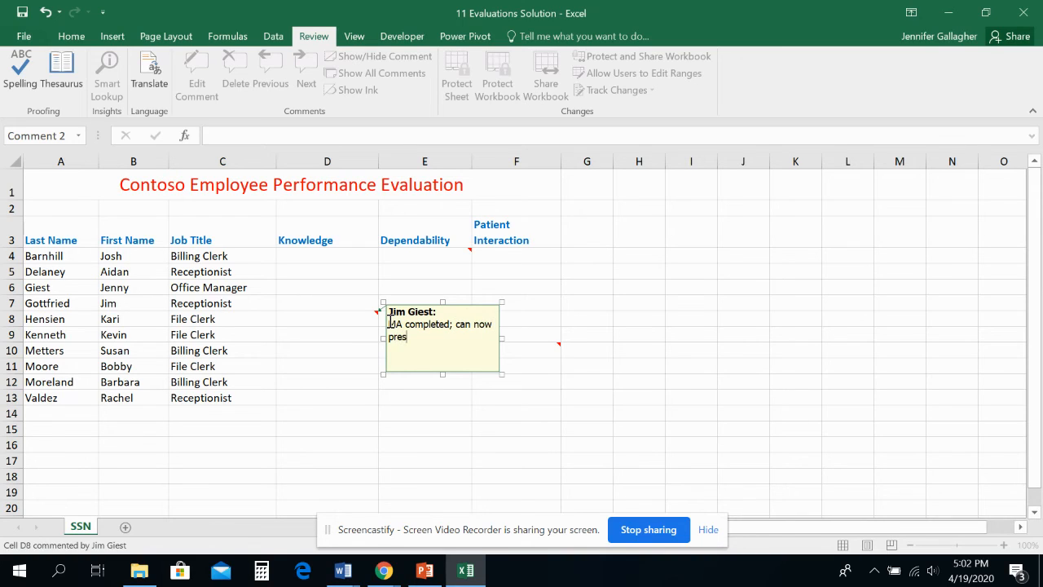
{"action": "type", "text": "cribe medicastions"}
{"action": "key", "text": "BackSpace"}
{"action": "key", "text": "BackSpace"}
{"action": "key", "text": "BackSpace"}
{"action": "key", "text": "BackSpace"}
{"action": "key", "text": "BackSpace"}
{"action": "key", "text": "BackSpace"}
{"action": "type", "text": "tions"}
{"action": "key", "text": "F7"}
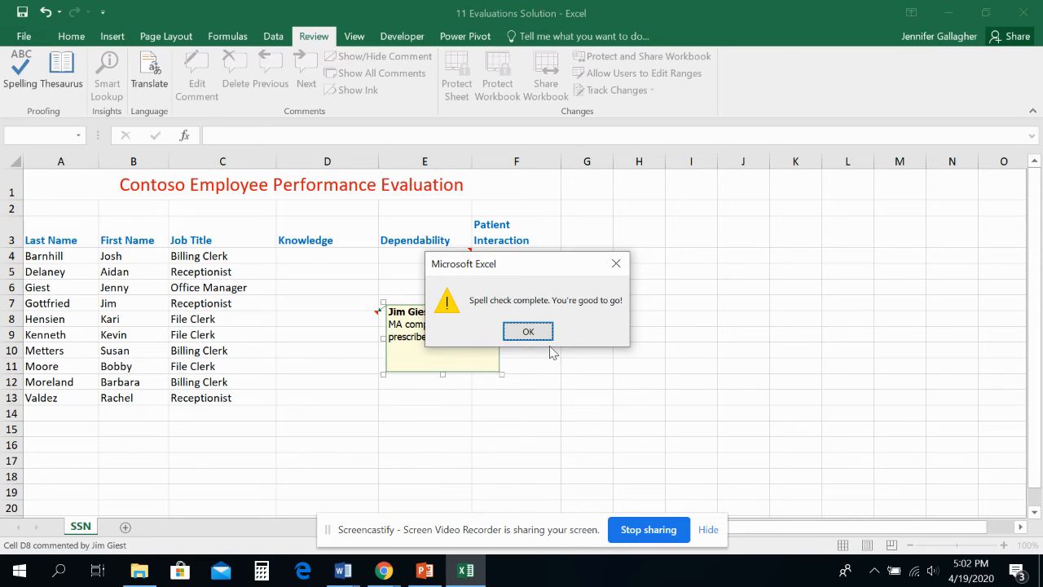
{"action": "left_click", "coordinate": [528, 331]}
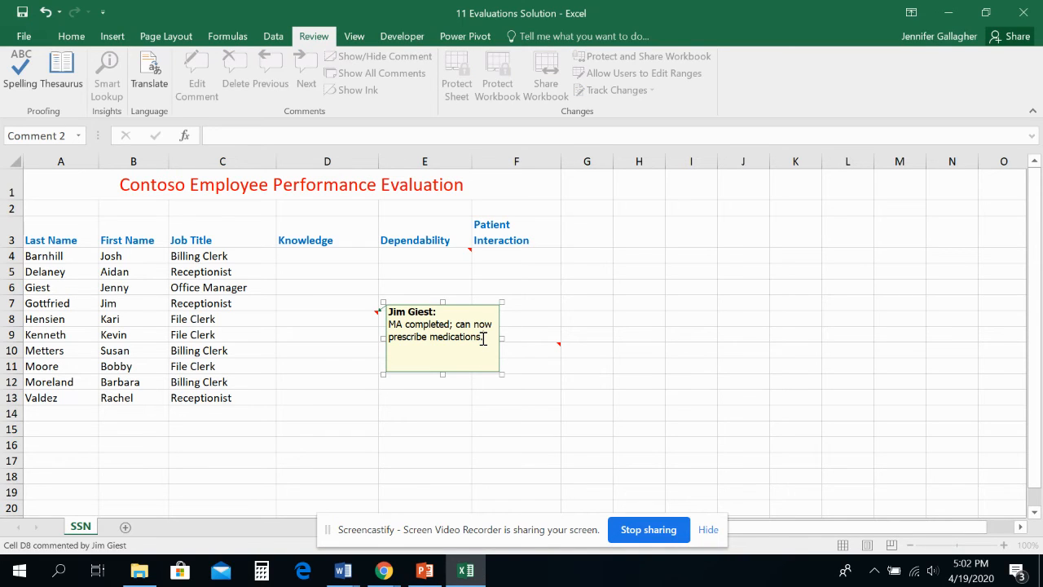
Make the text "Adjusted hours for family emergency" bold in the comment of cell E4
{"action": "left_click", "coordinate": [447, 256]}
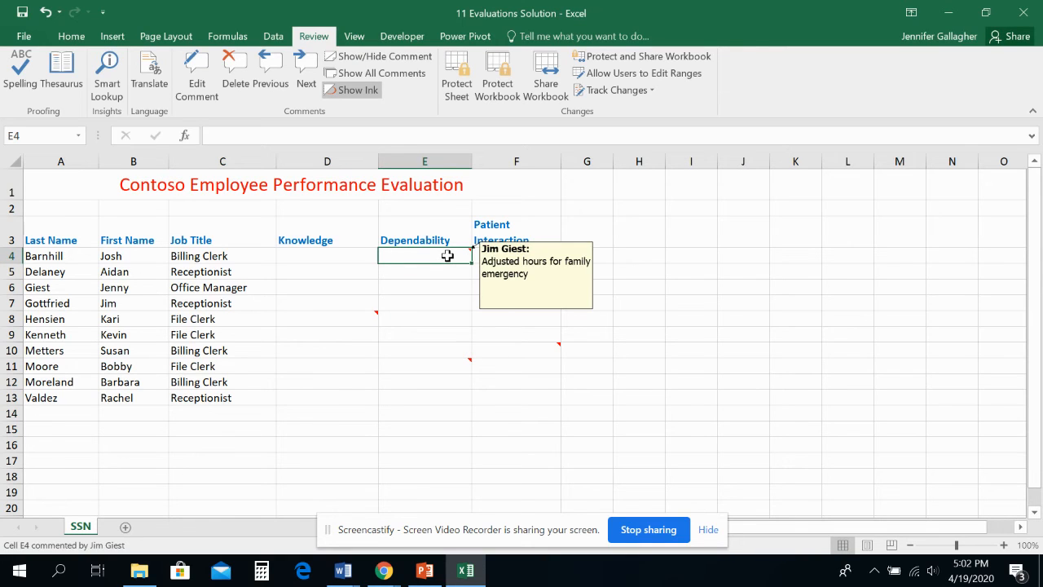
{"action": "left_click", "coordinate": [206, 92]}
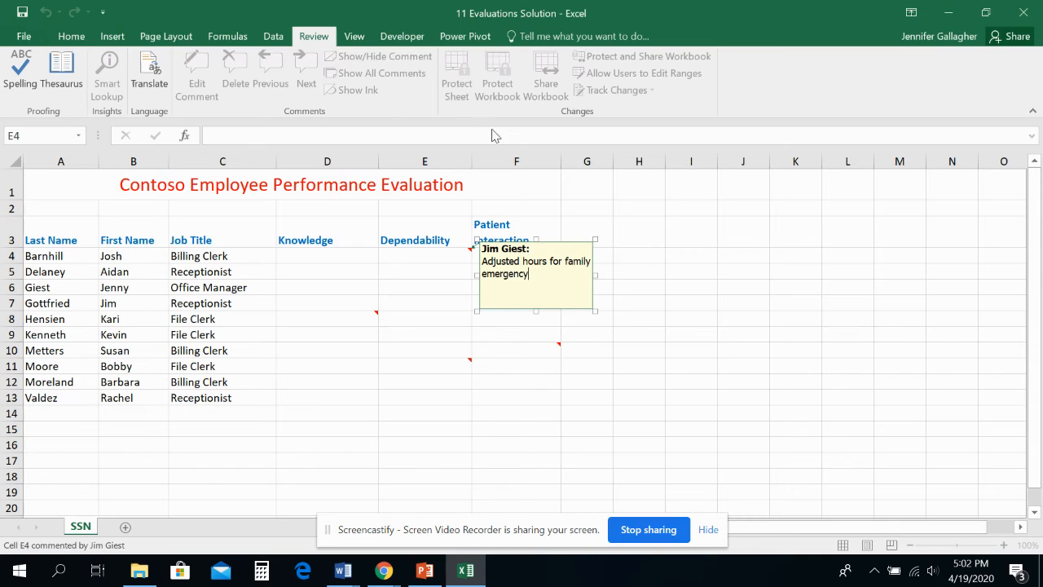
{"action": "left_click_drag", "start_coordinate": [530, 275], "coordinate": [481, 261]}
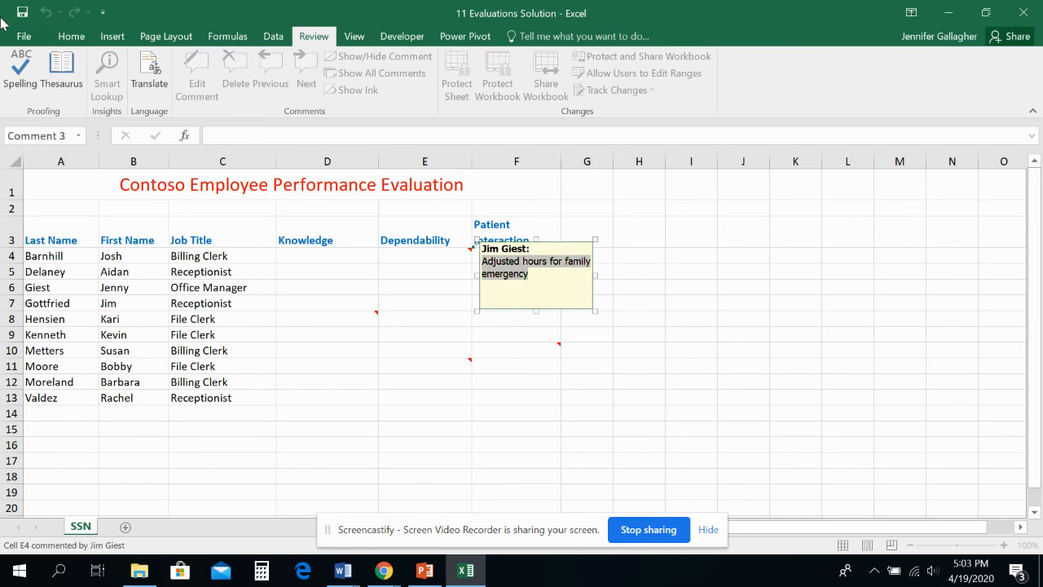
{"action": "left_click", "coordinate": [69, 37]}
{"action": "left_click", "coordinate": [128, 86]}
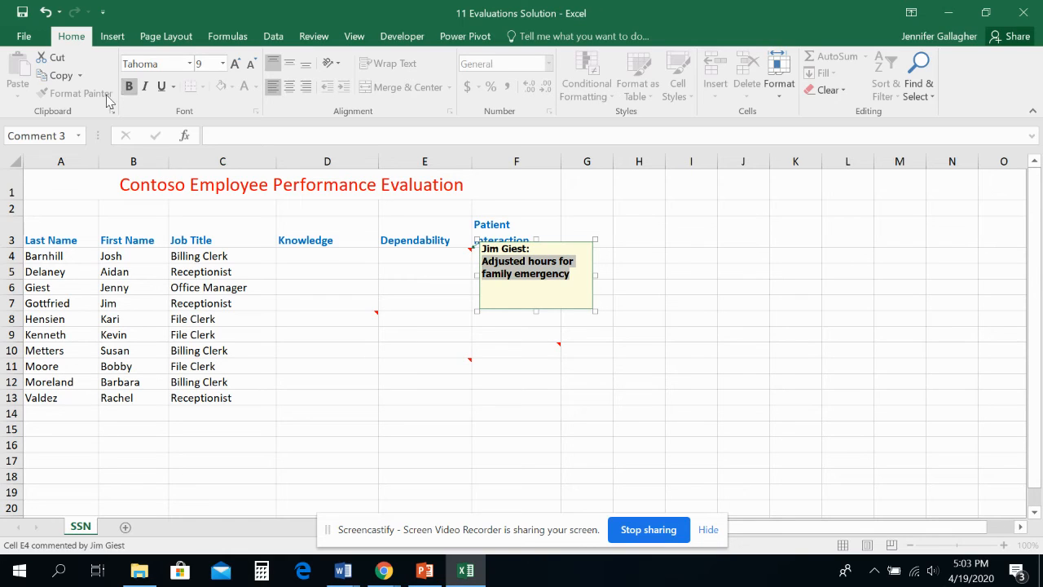
Set the font color of all text in the comment of cell E11 to red, and save the workbook
{"action": "left_click", "coordinate": [460, 365]}
{"action": "mouse_move", "coordinate": [461, 365]}
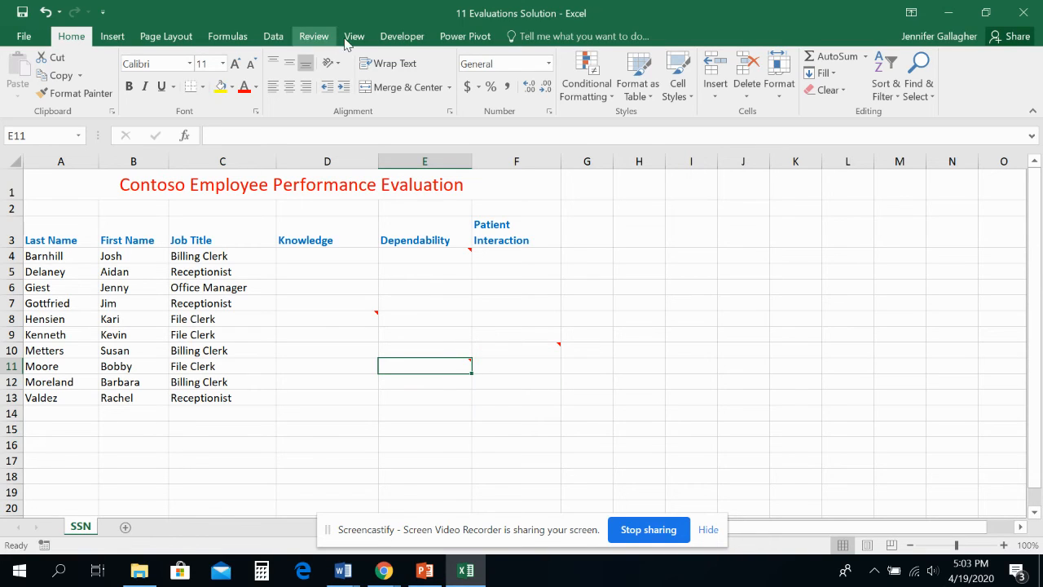
{"action": "left_click", "coordinate": [314, 36]}
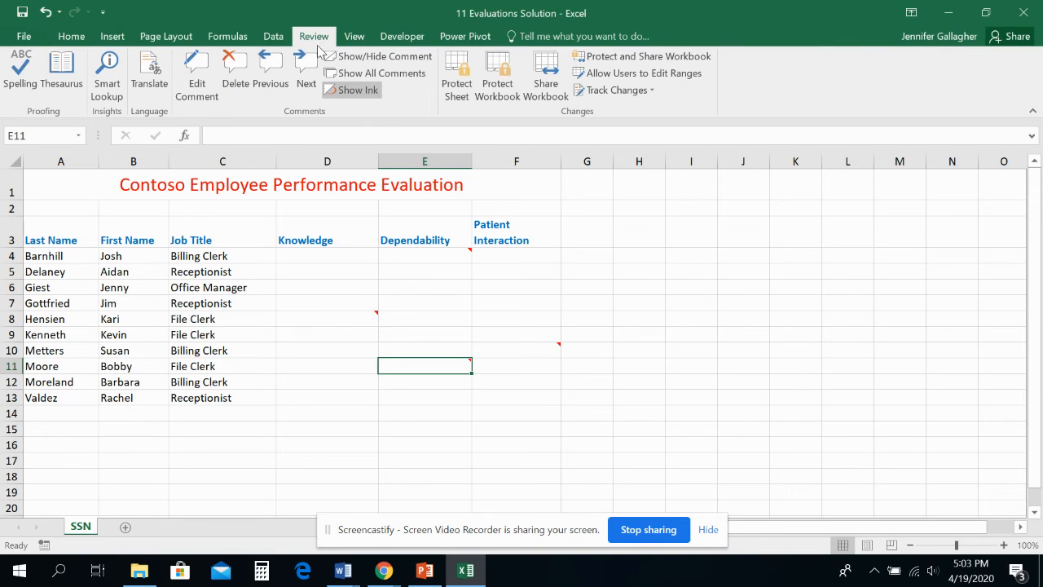
{"action": "left_click", "coordinate": [189, 91]}
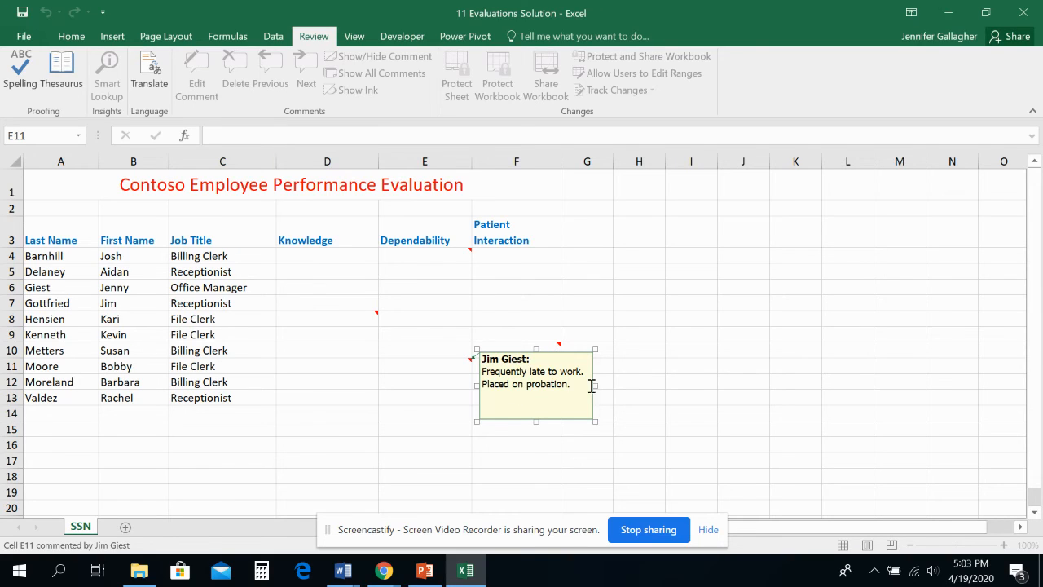
{"action": "key", "text": "ctrl+a"}
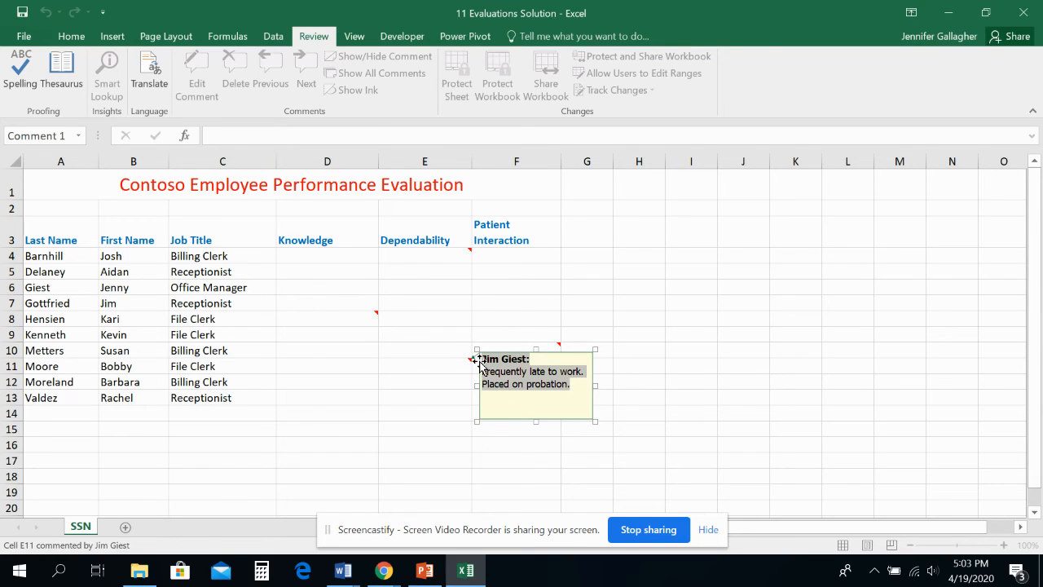
{"action": "left_click", "coordinate": [70, 37]}
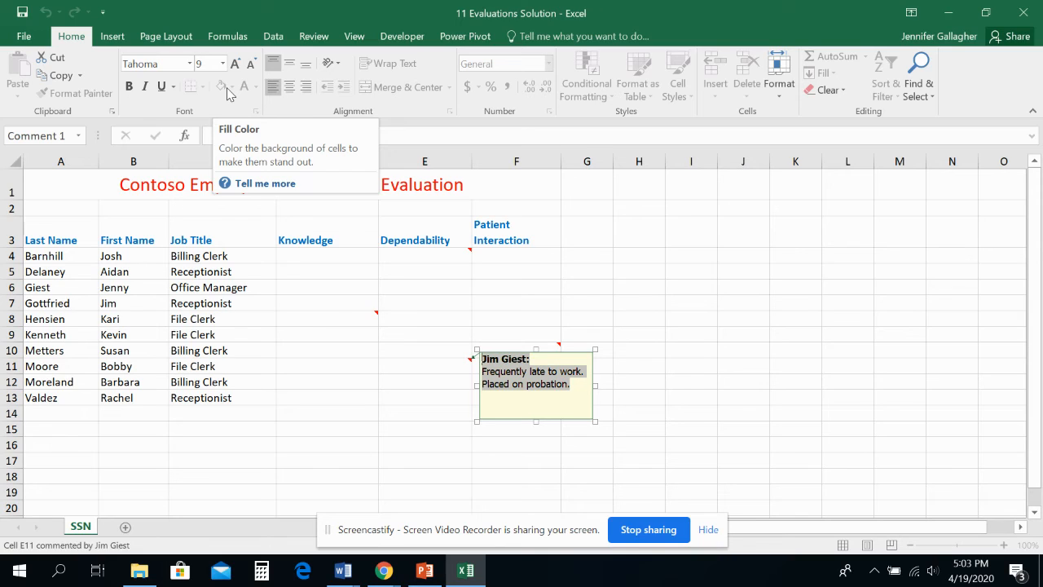
{"action": "right_click", "coordinate": [544, 360]}
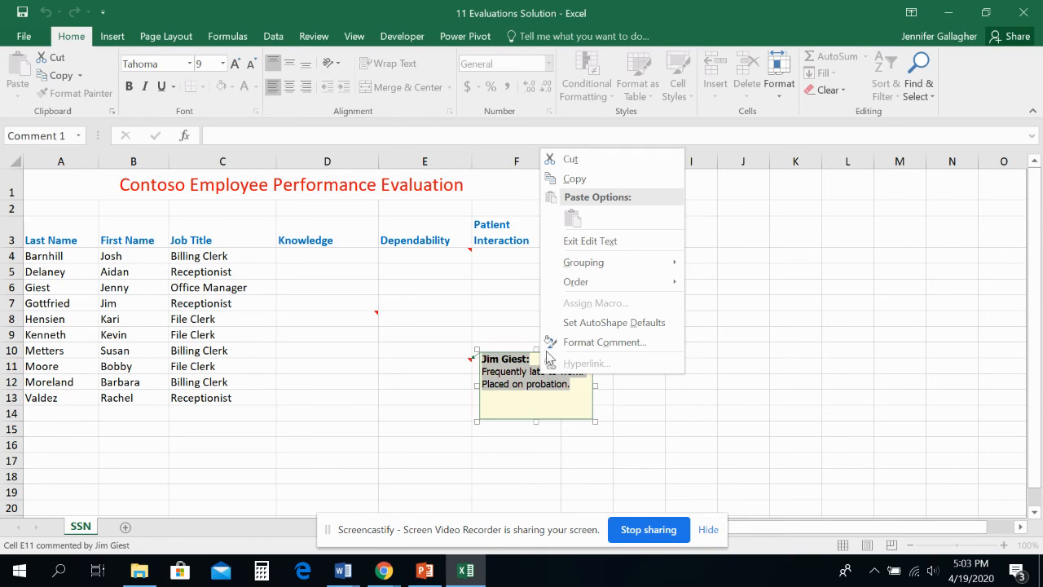
{"action": "left_click", "coordinate": [557, 343]}
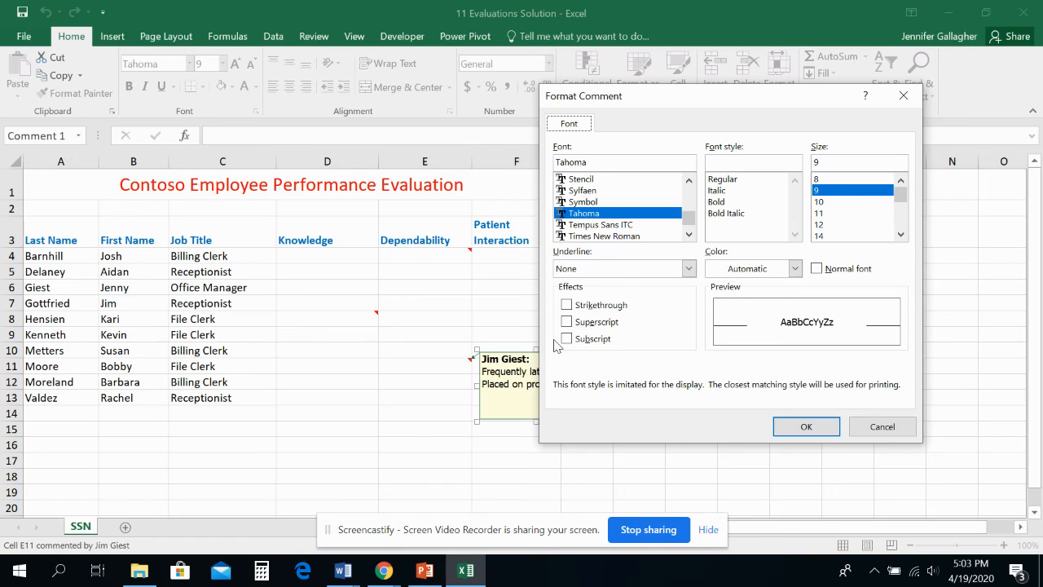
{"action": "left_click", "coordinate": [796, 269]}
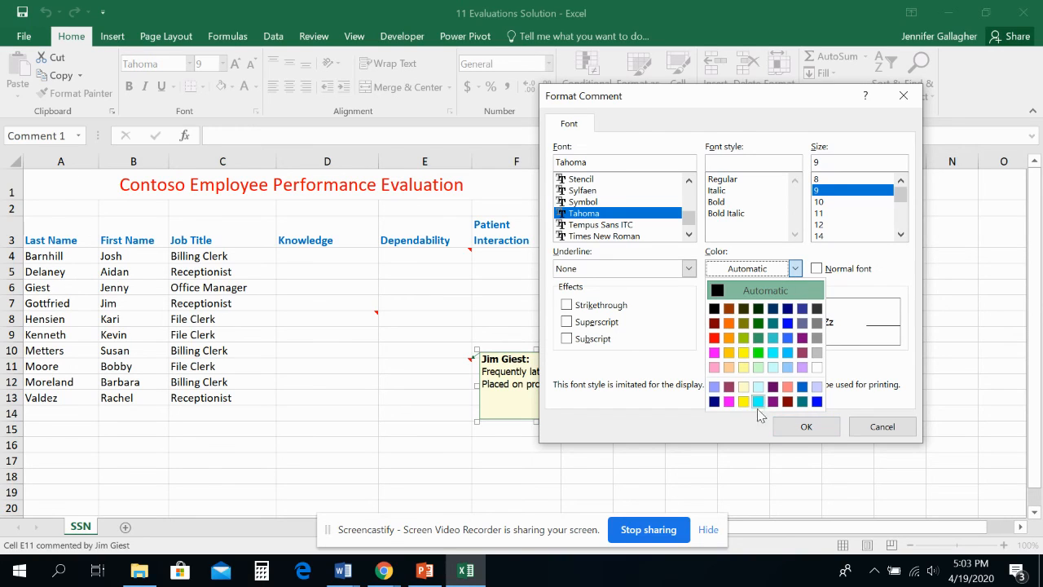
{"action": "left_click", "coordinate": [714, 337]}
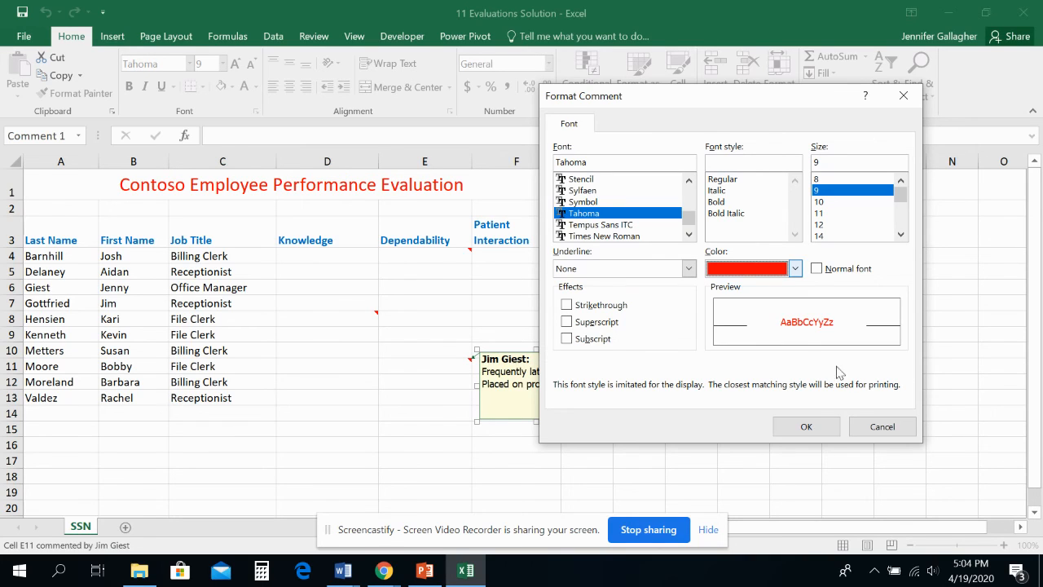
{"action": "left_click", "coordinate": [817, 427]}
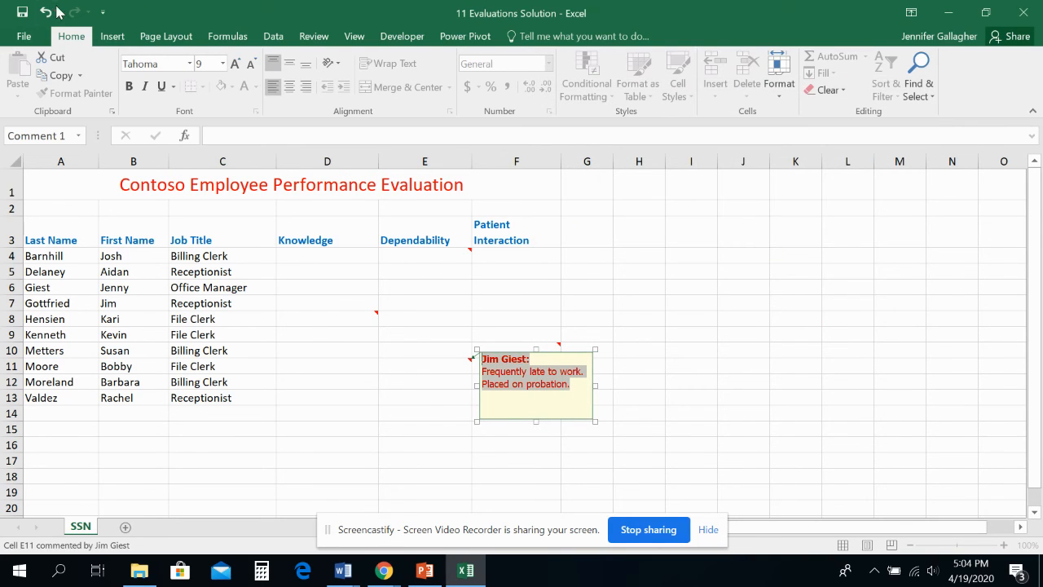
{"action": "left_click", "coordinate": [22, 11]}
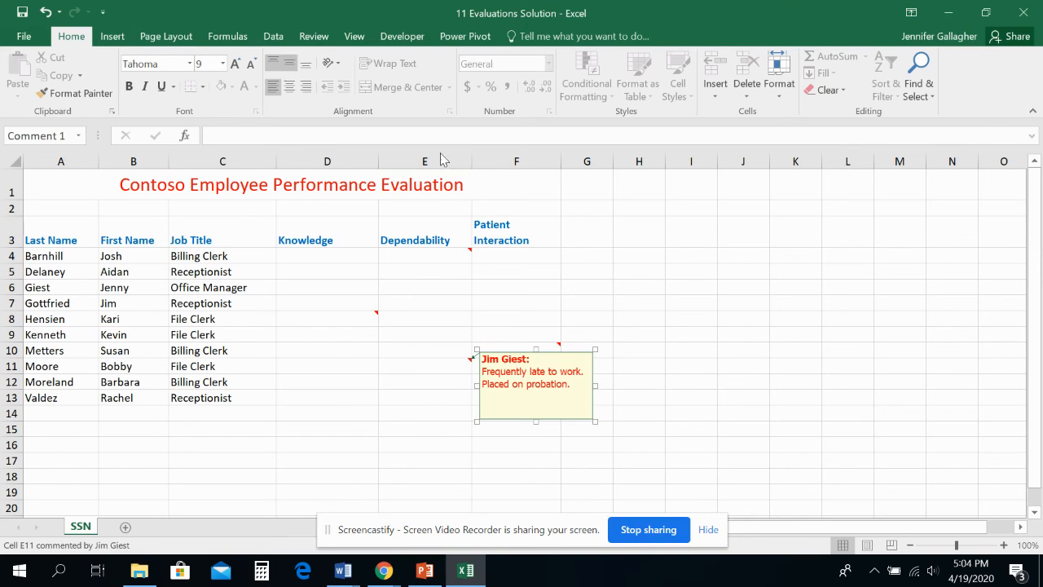
Delete the comment from cell E4, undoing the deletion once and repeating it
{"action": "left_click", "coordinate": [443, 259]}
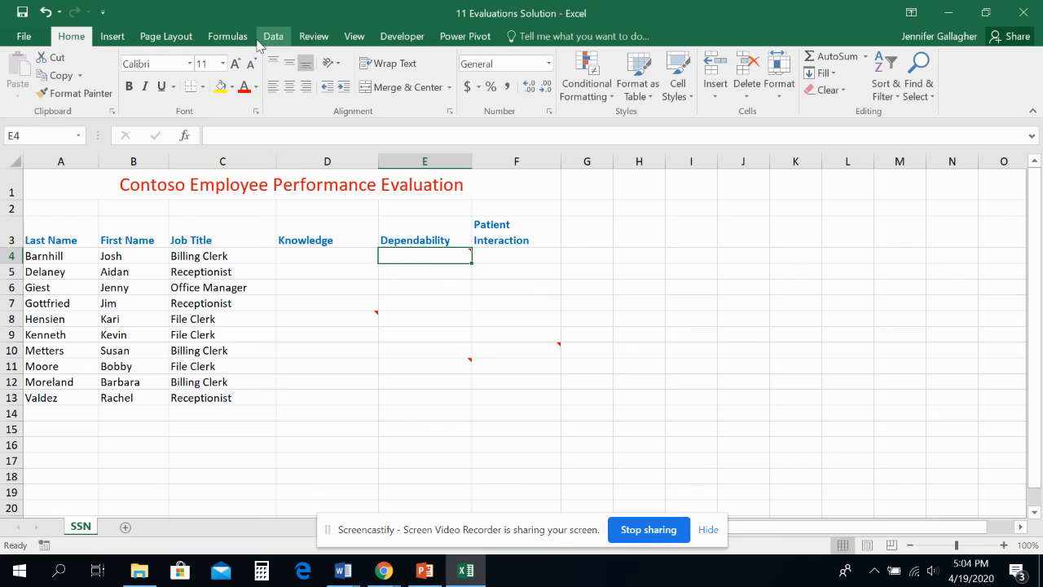
{"action": "left_click", "coordinate": [314, 36]}
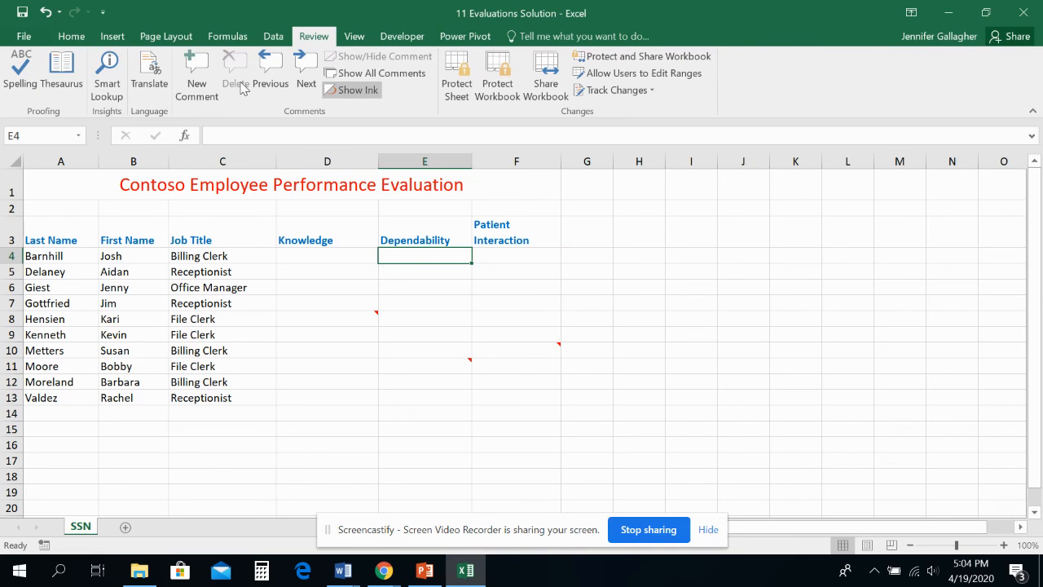
{"action": "left_click", "coordinate": [46, 12]}
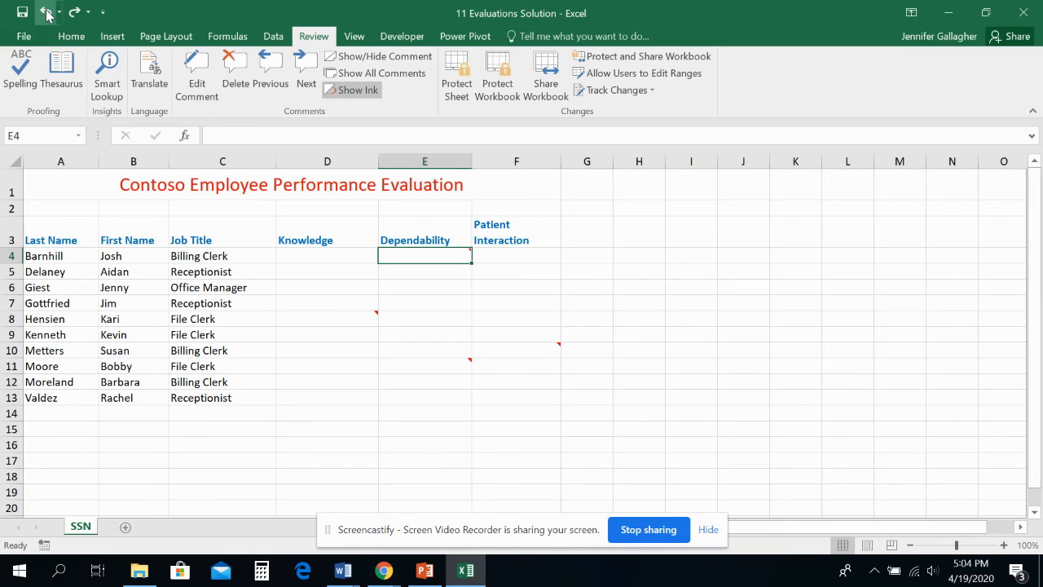
{"action": "left_click", "coordinate": [238, 88]}
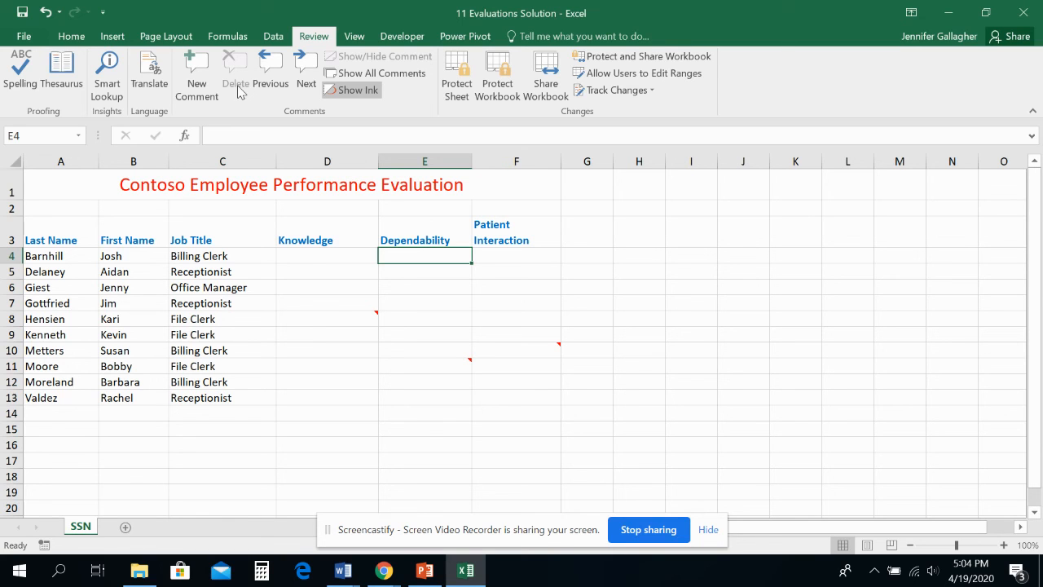
Replace the Office user name in the program's general options with the account holder's full name
{"action": "left_click", "coordinate": [24, 36]}
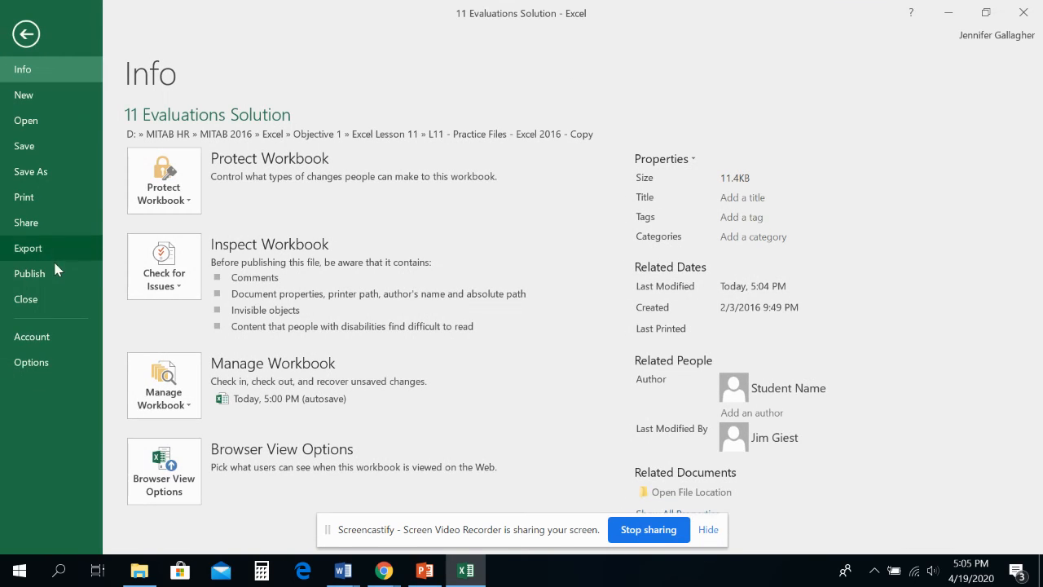
{"action": "left_click", "coordinate": [34, 360]}
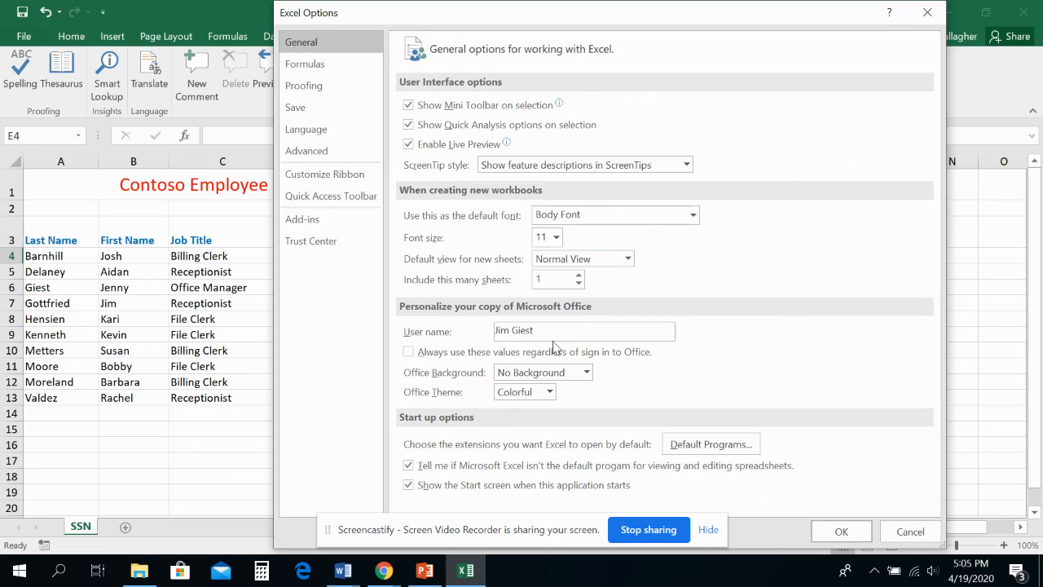
{"action": "left_click_drag", "start_coordinate": [554, 333], "coordinate": [435, 324]}
{"action": "type", "text": "Jennifer "}
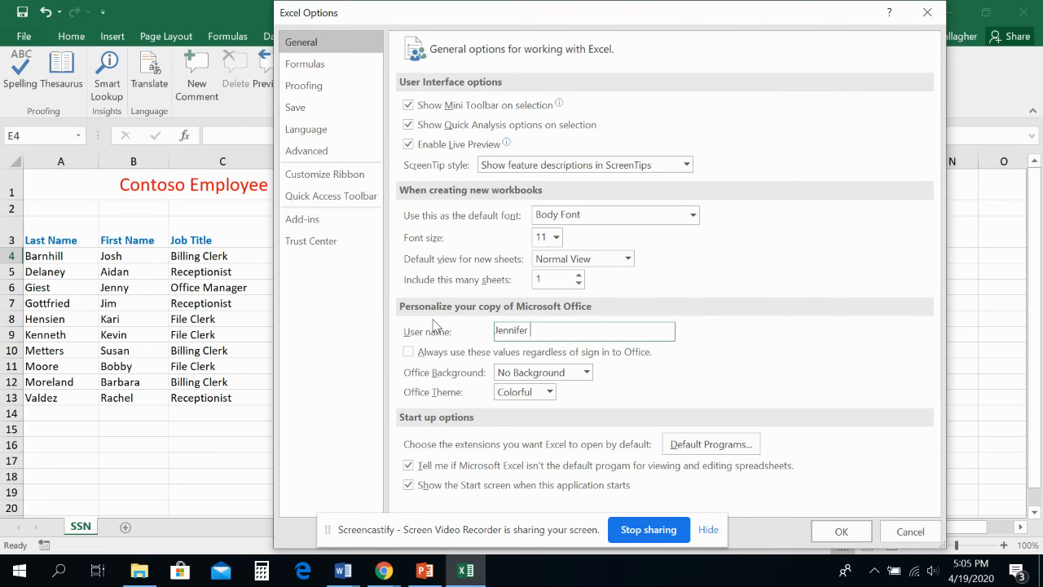
{"action": "type", "text": "Gallagher"}
{"action": "left_click", "coordinate": [832, 534]}
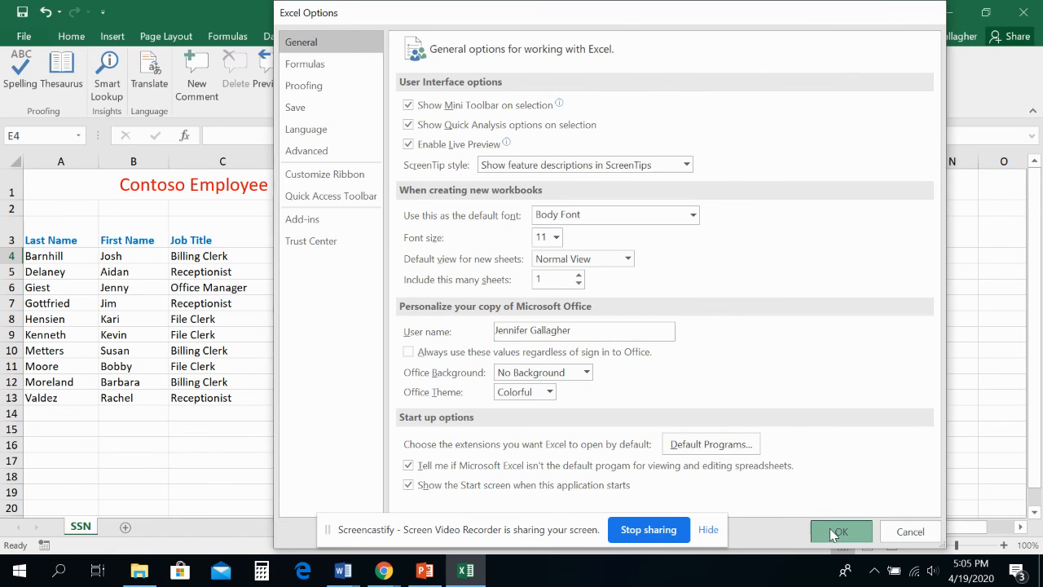
Display all comments and move the D8 and F10 comment boxes upward, clear of the E11 comment
{"action": "left_click", "coordinate": [394, 75]}
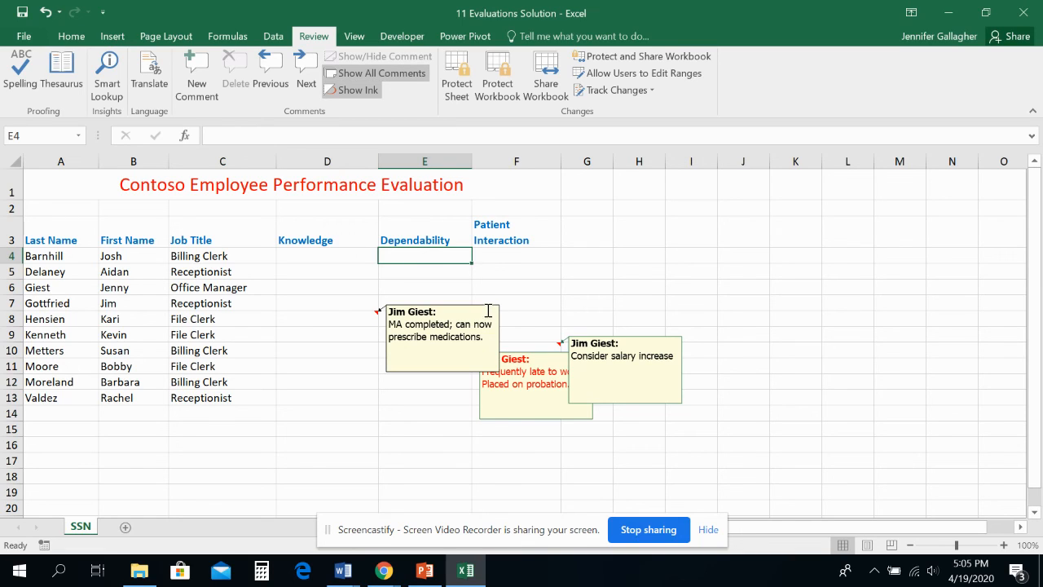
{"action": "left_click_drag", "start_coordinate": [485, 305], "coordinate": [484, 278]}
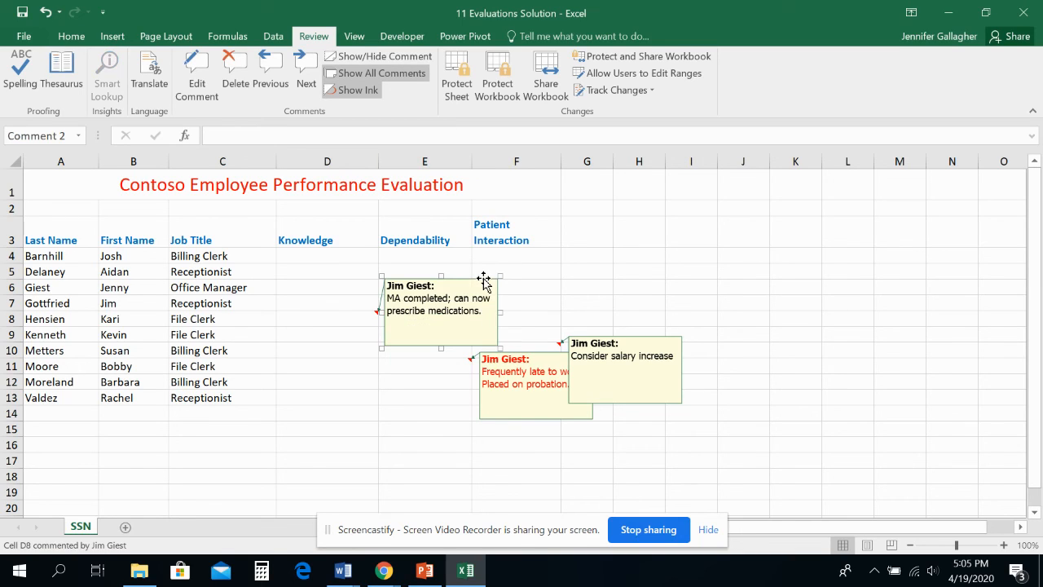
{"action": "left_click_drag", "start_coordinate": [624, 336], "coordinate": [628, 274]}
Enlarge the comment box of cell E11 by extending its lower edge down to about row 15
{"action": "left_click", "coordinate": [535, 420]}
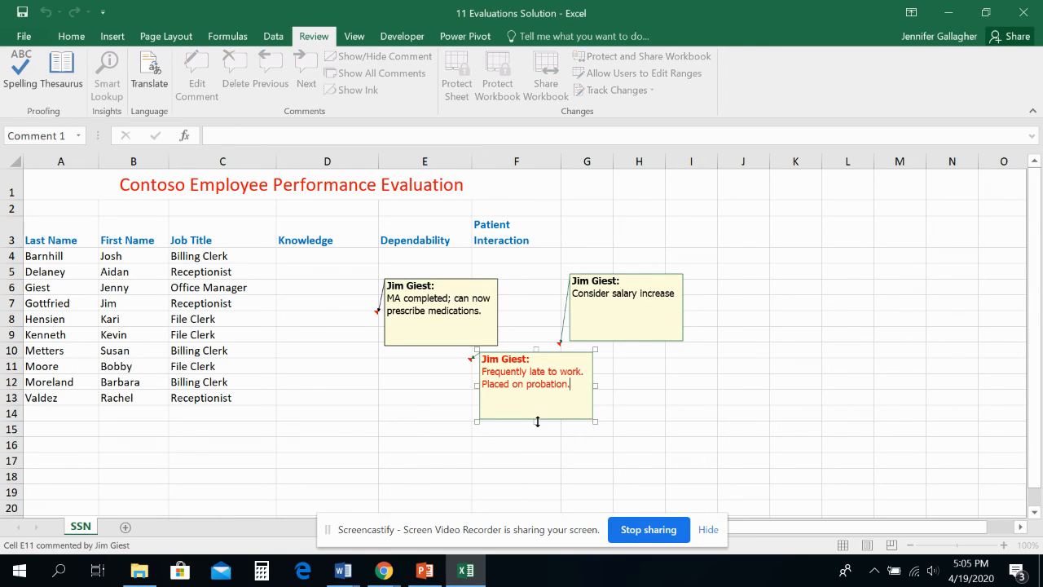
{"action": "left_click_drag", "start_coordinate": [537, 436], "coordinate": [536, 436]}
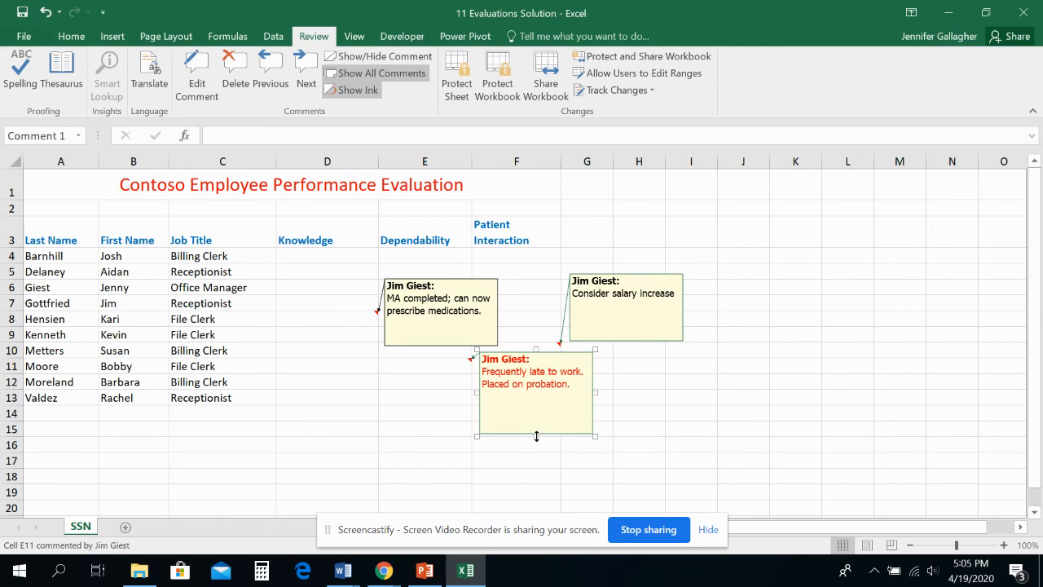